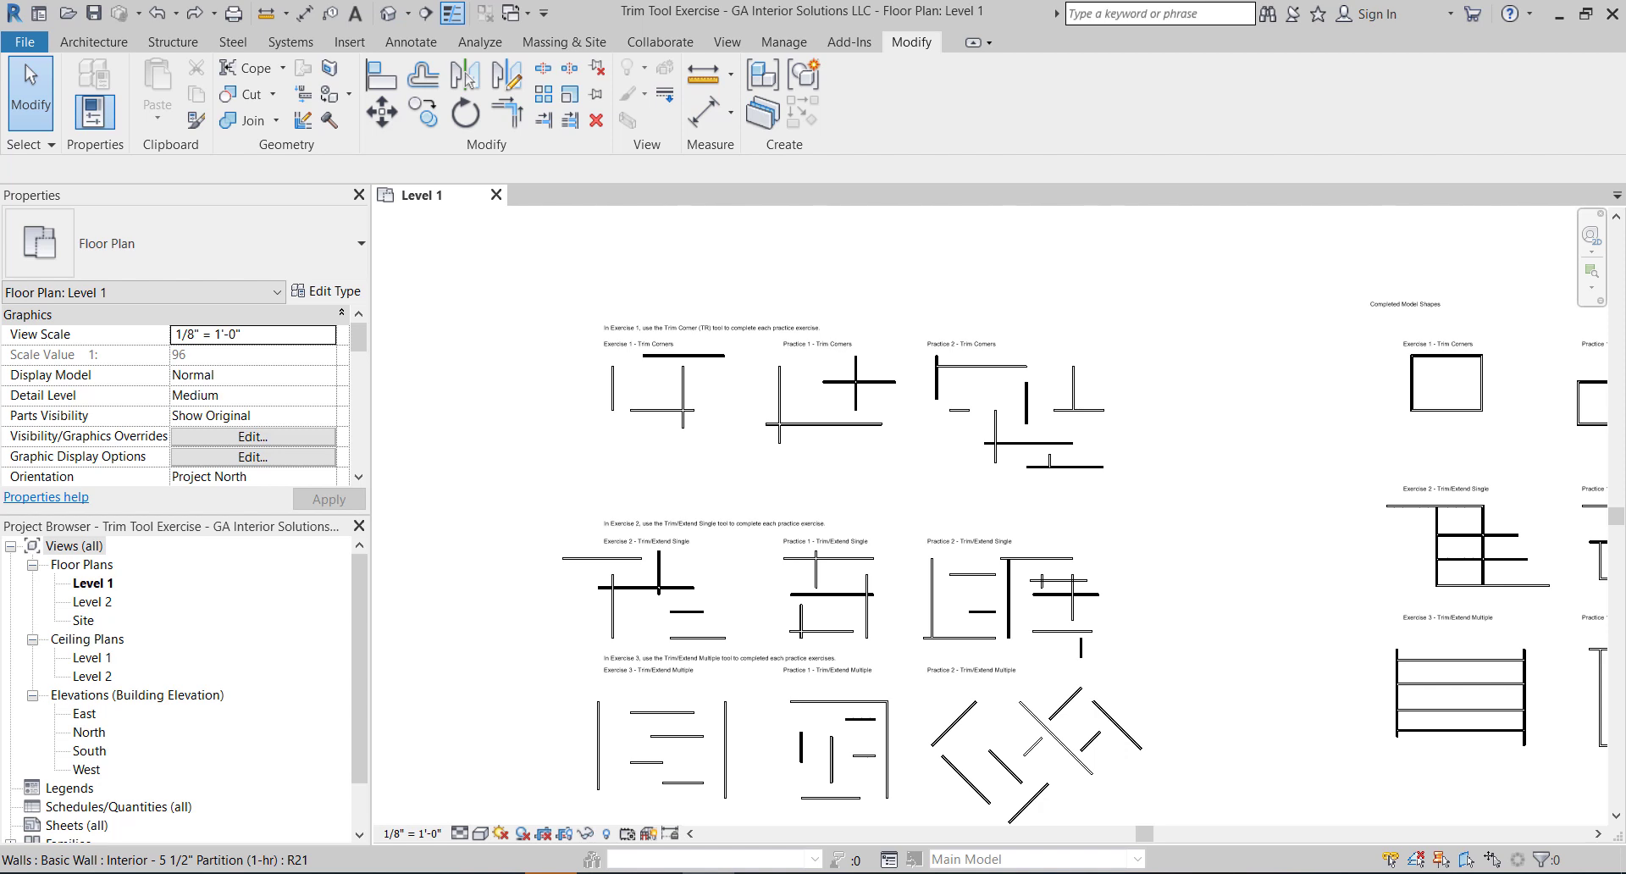
- Zoom in on the Exercise 1 walls and start Trim/Extend to Corner
{"action": "scroll", "coordinate": [697, 385], "scroll_direction": "up", "scroll_amount": 2}
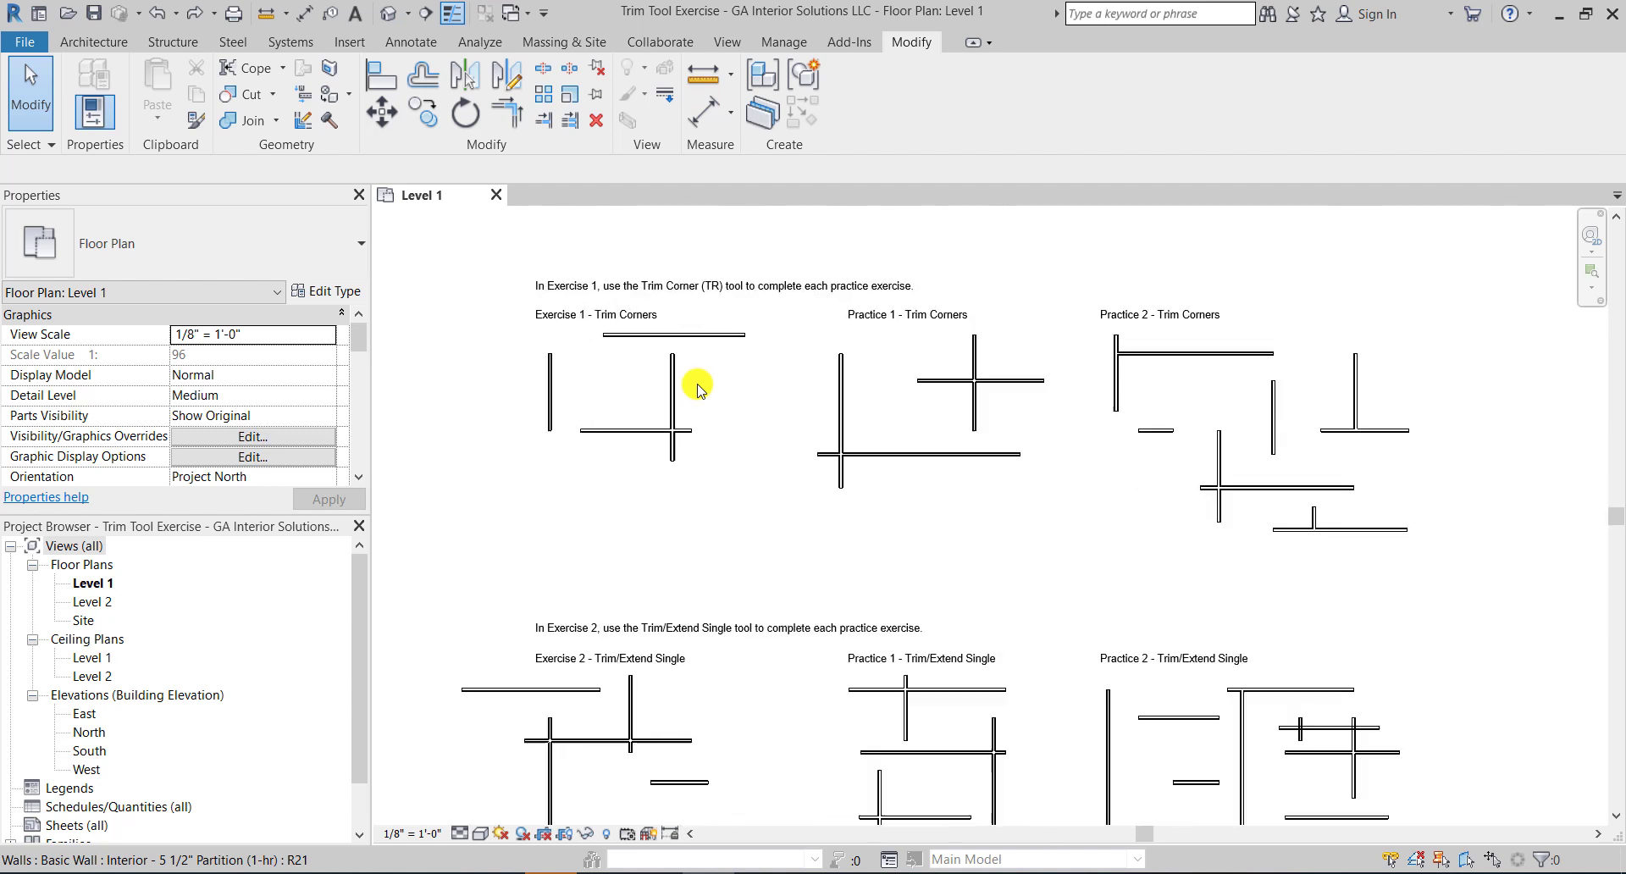
{"action": "scroll", "coordinate": [697, 385], "scroll_direction": "up", "scroll_amount": 2}
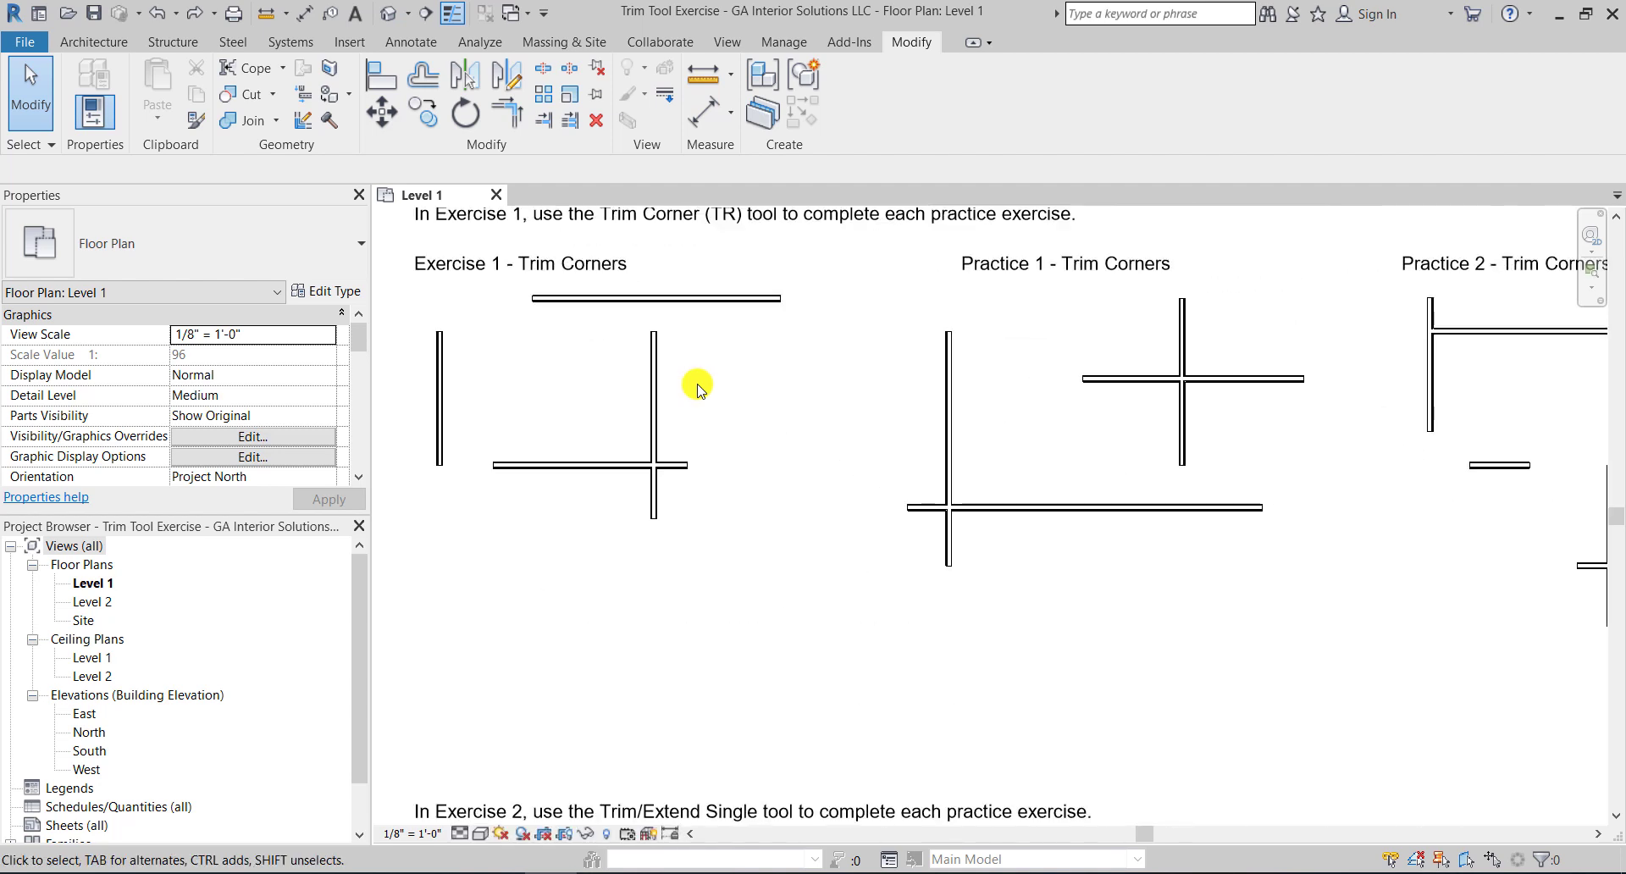
{"action": "middle_click_drag", "start_coordinate": [697, 386], "coordinate": [918, 534]}
{"action": "scroll", "coordinate": [918, 534], "scroll_direction": "up", "scroll_amount": 1}
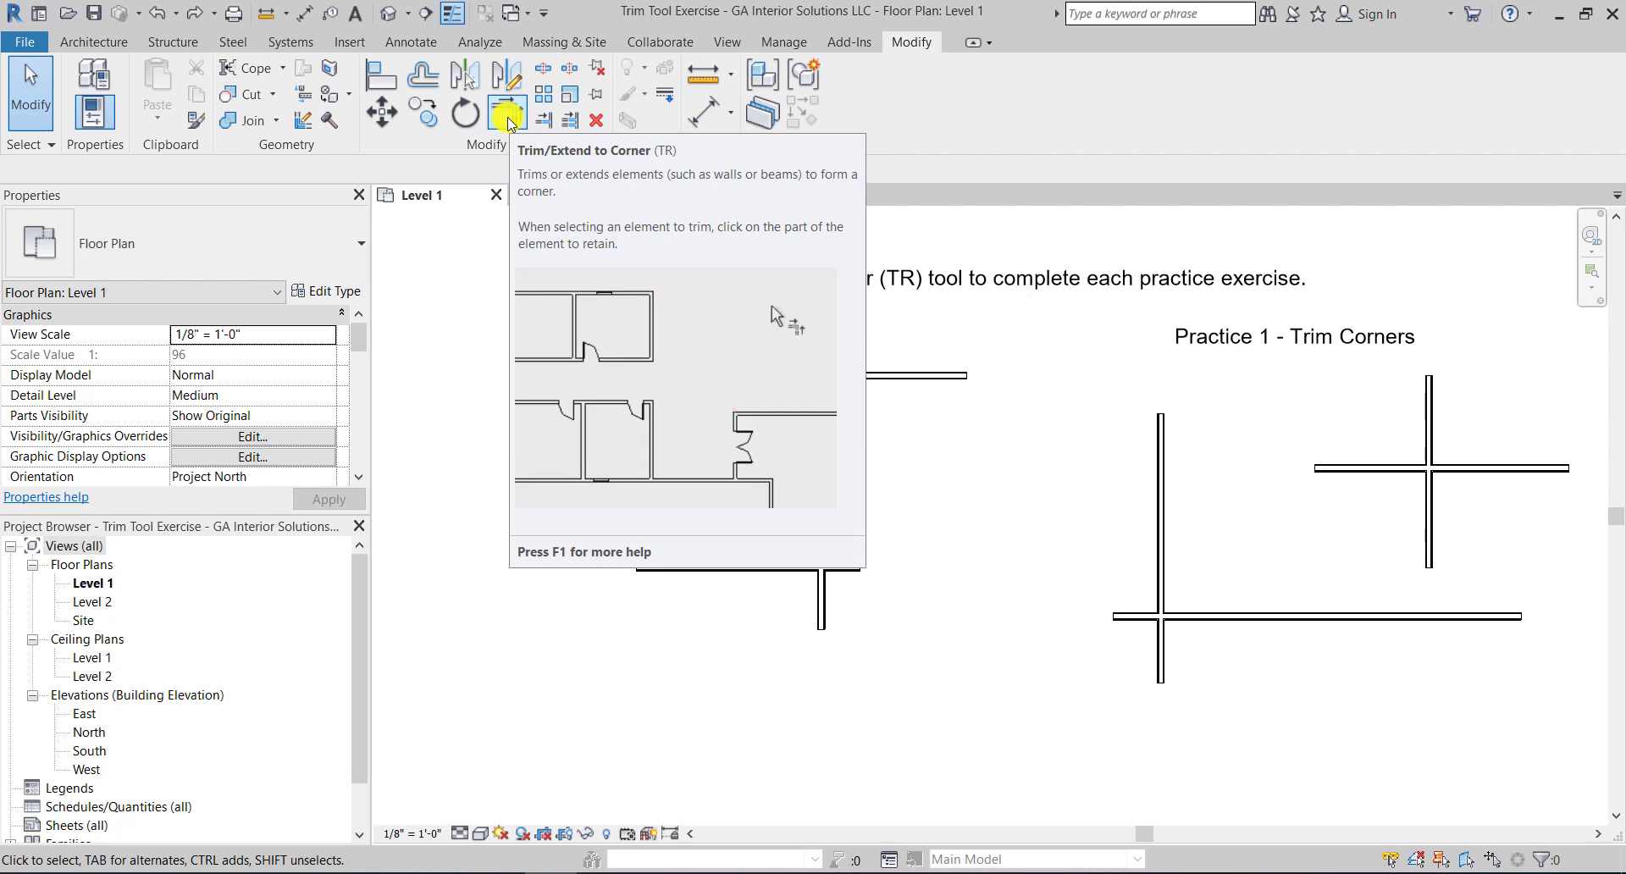
{"action": "left_click", "coordinate": [508, 122]}
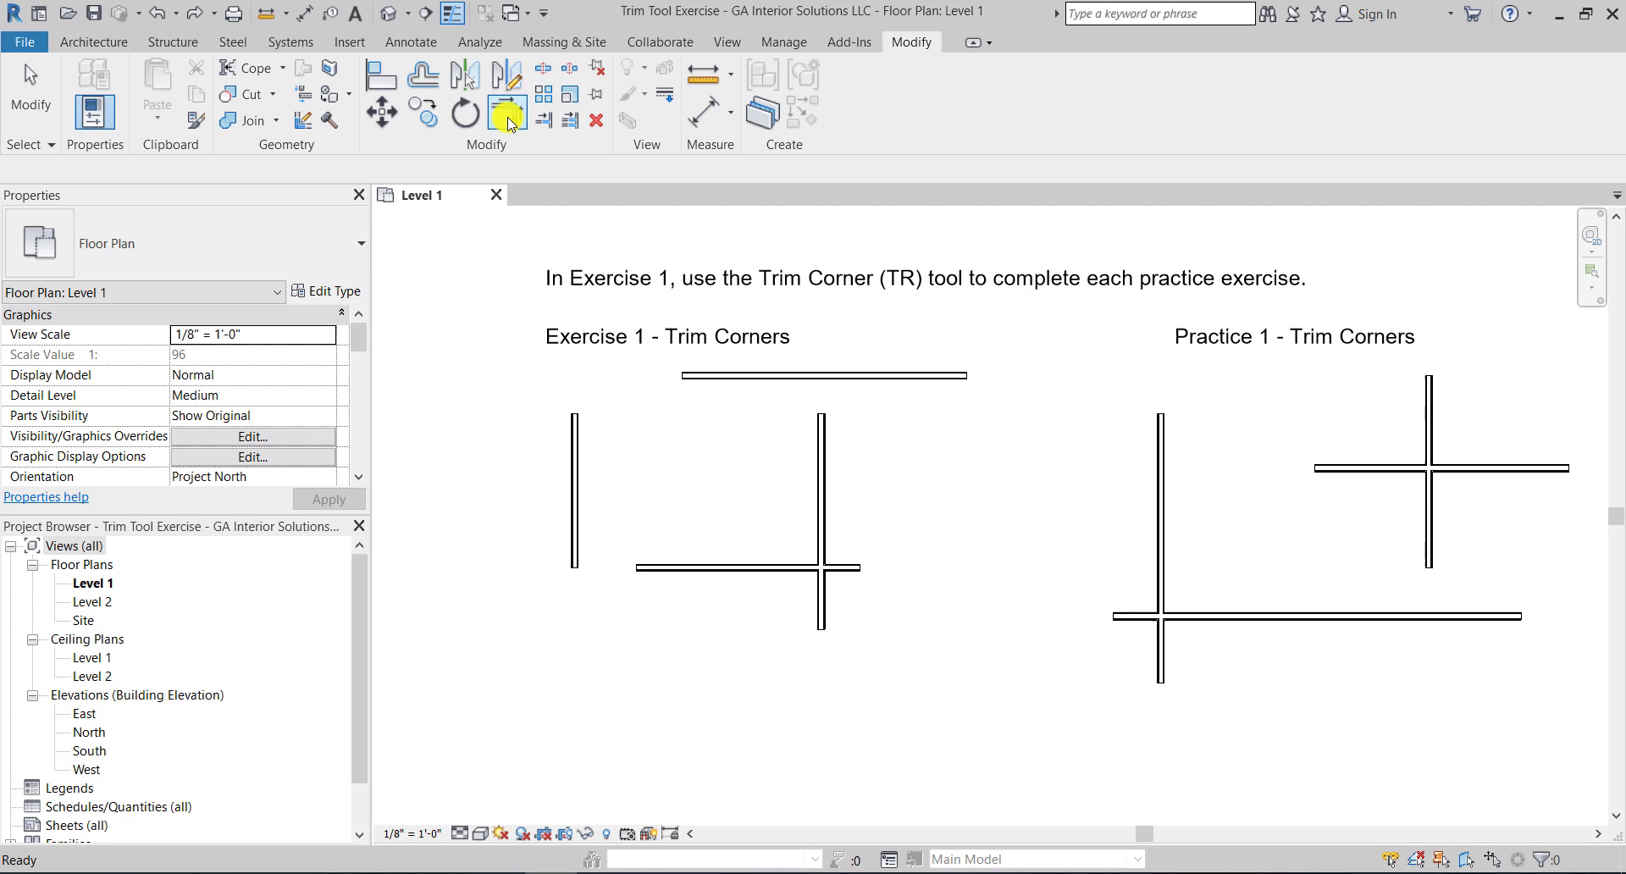
{"action": "left_click", "coordinate": [508, 122]}
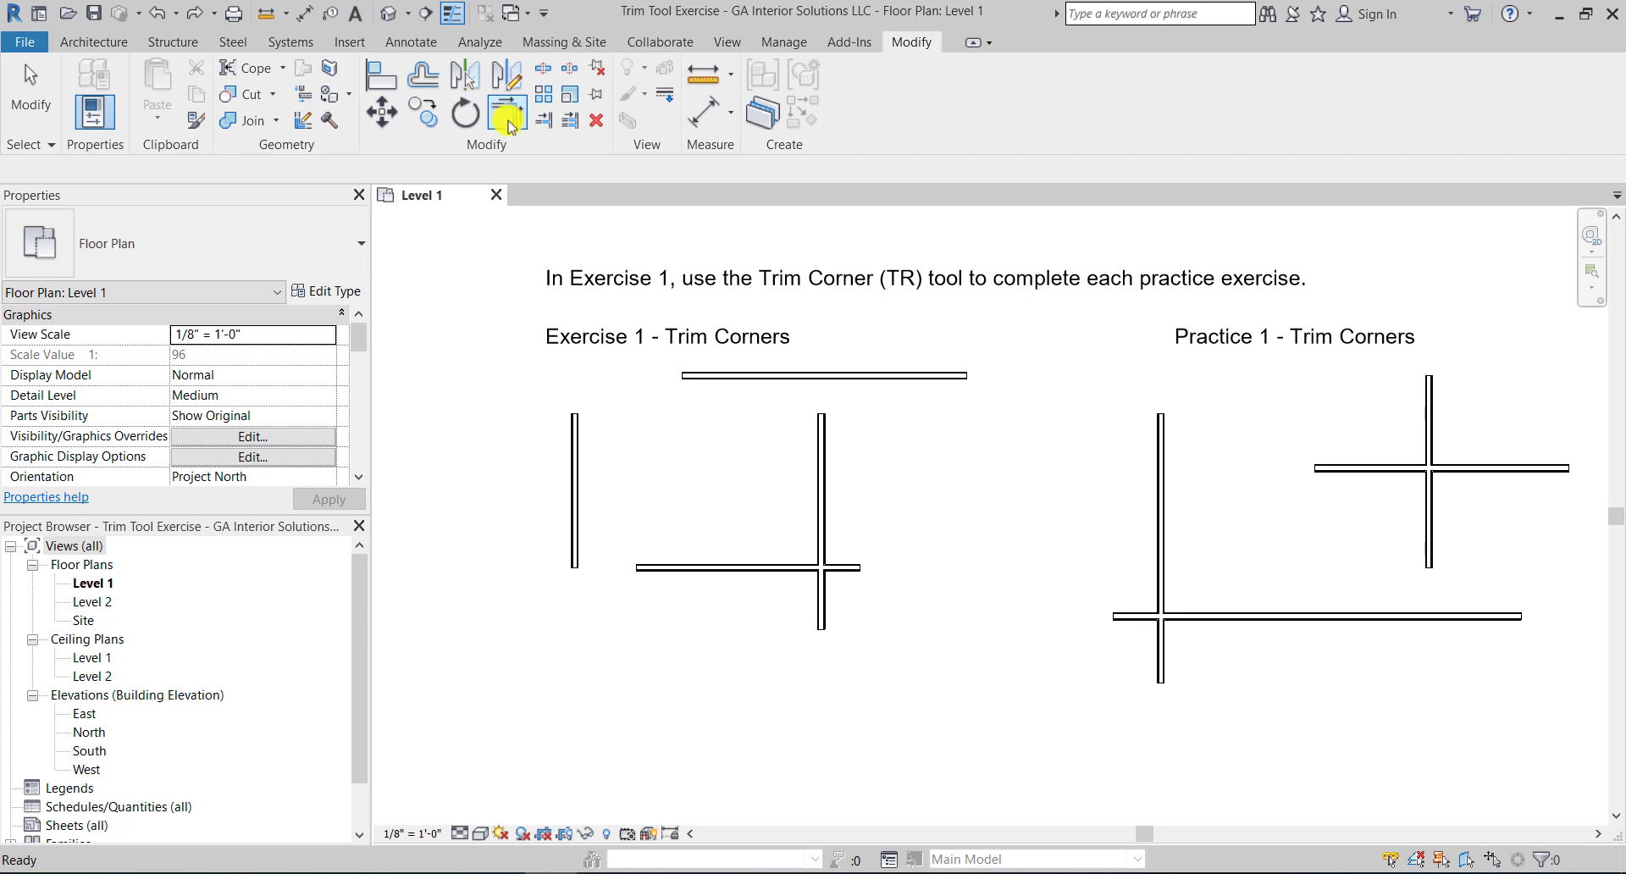
- Corner the left-top, top-right, right-bottom and bottom-left wall pairs into a closed rectangle
{"action": "left_click", "coordinate": [578, 439]}
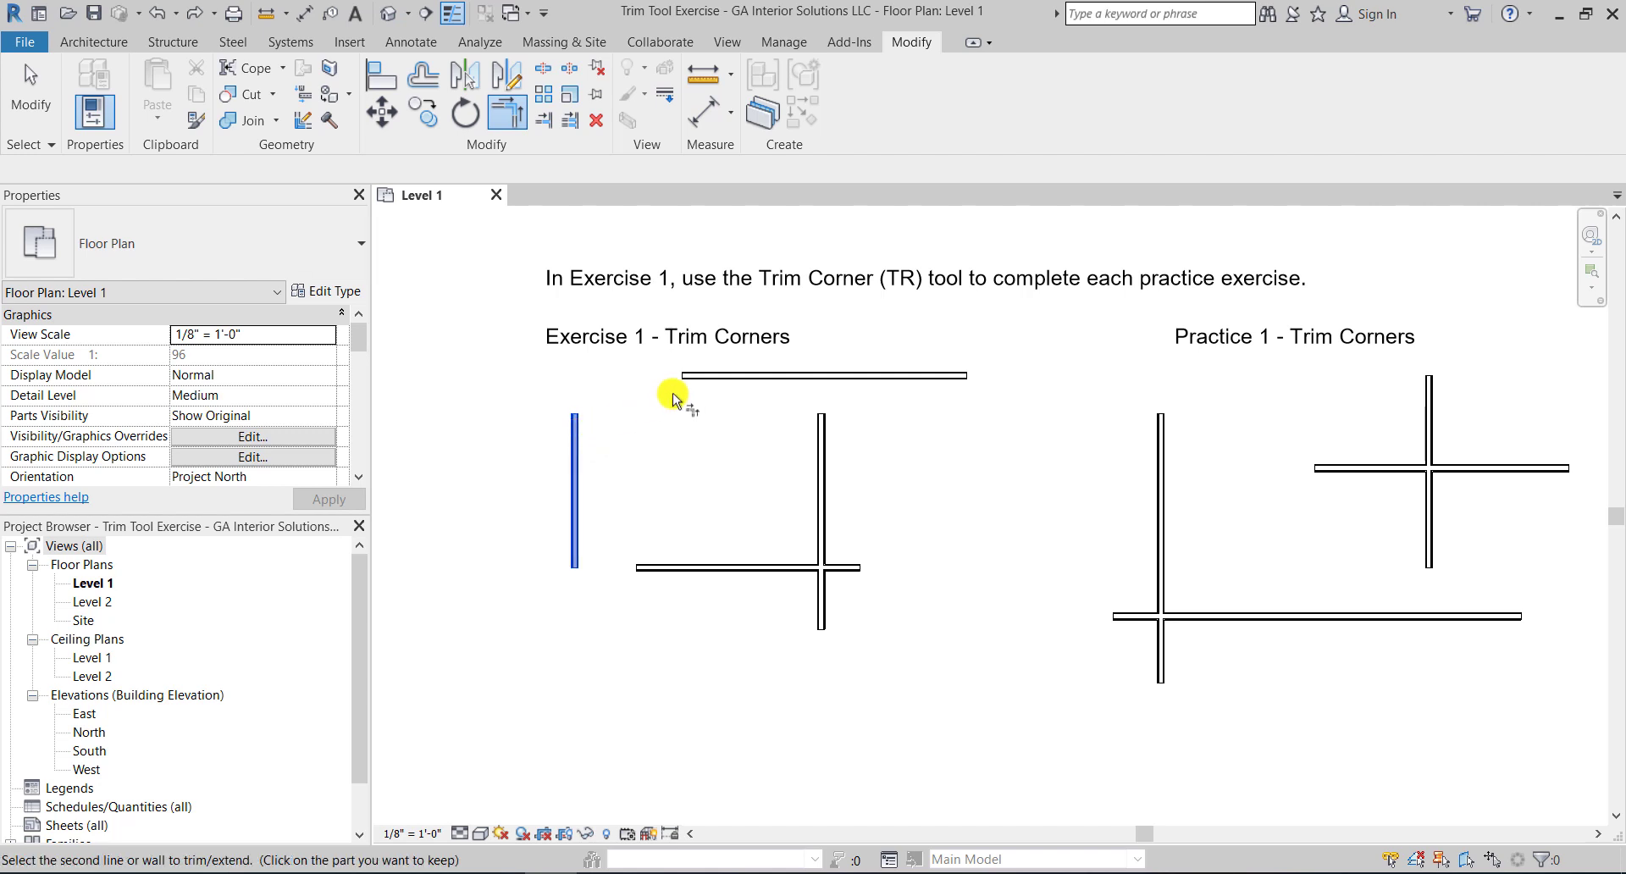
{"action": "left_click", "coordinate": [719, 378]}
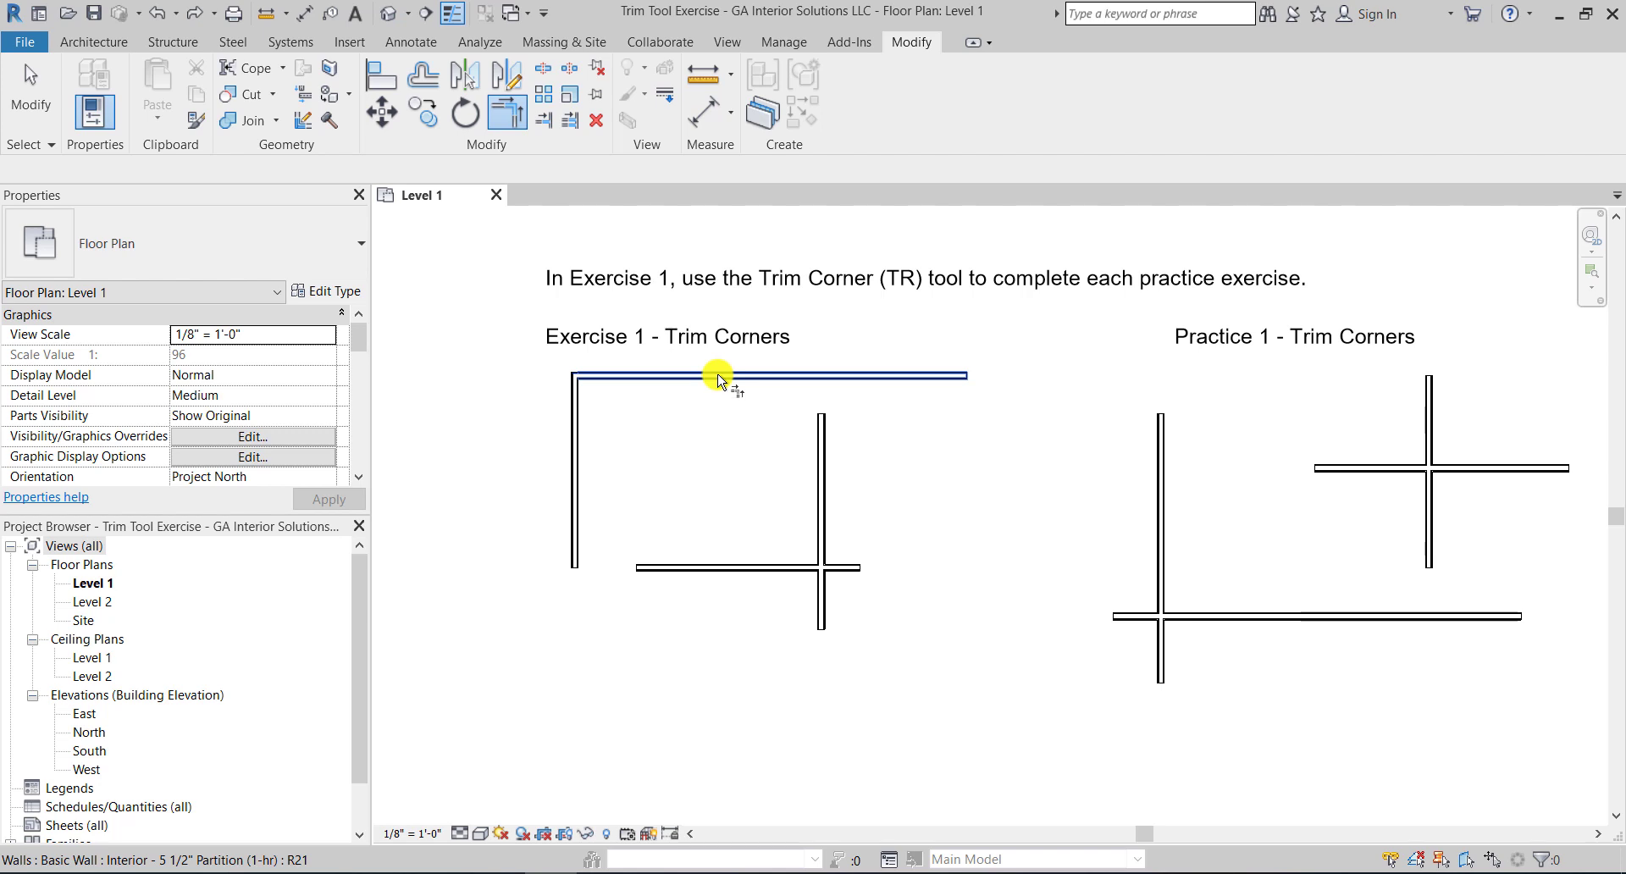
{"action": "left_click", "coordinate": [717, 378]}
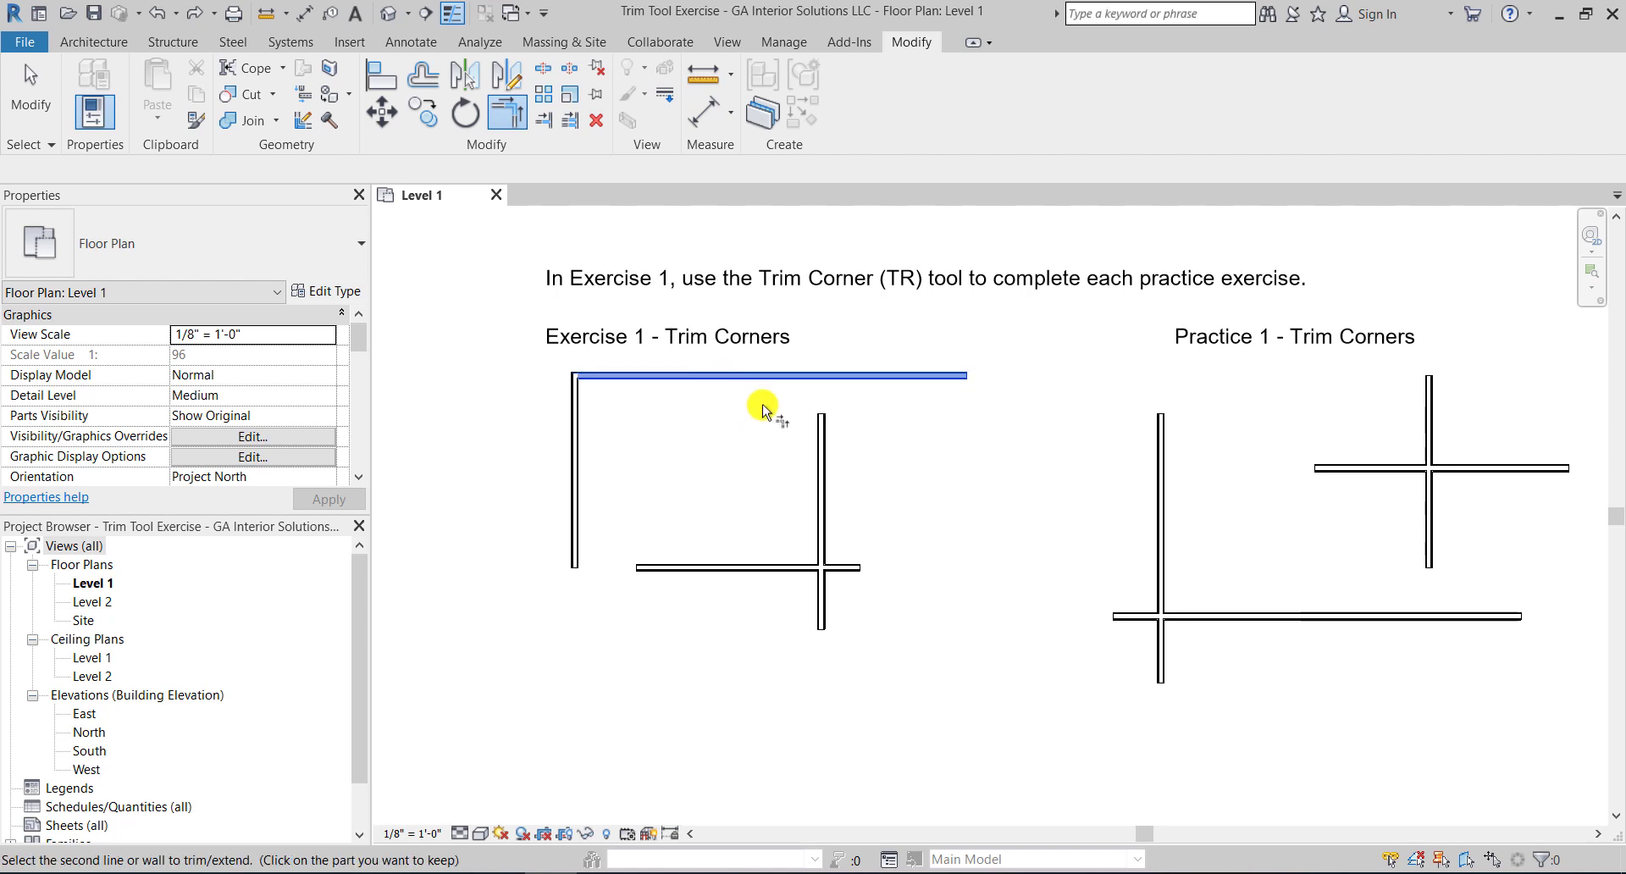
{"action": "left_click", "coordinate": [820, 446]}
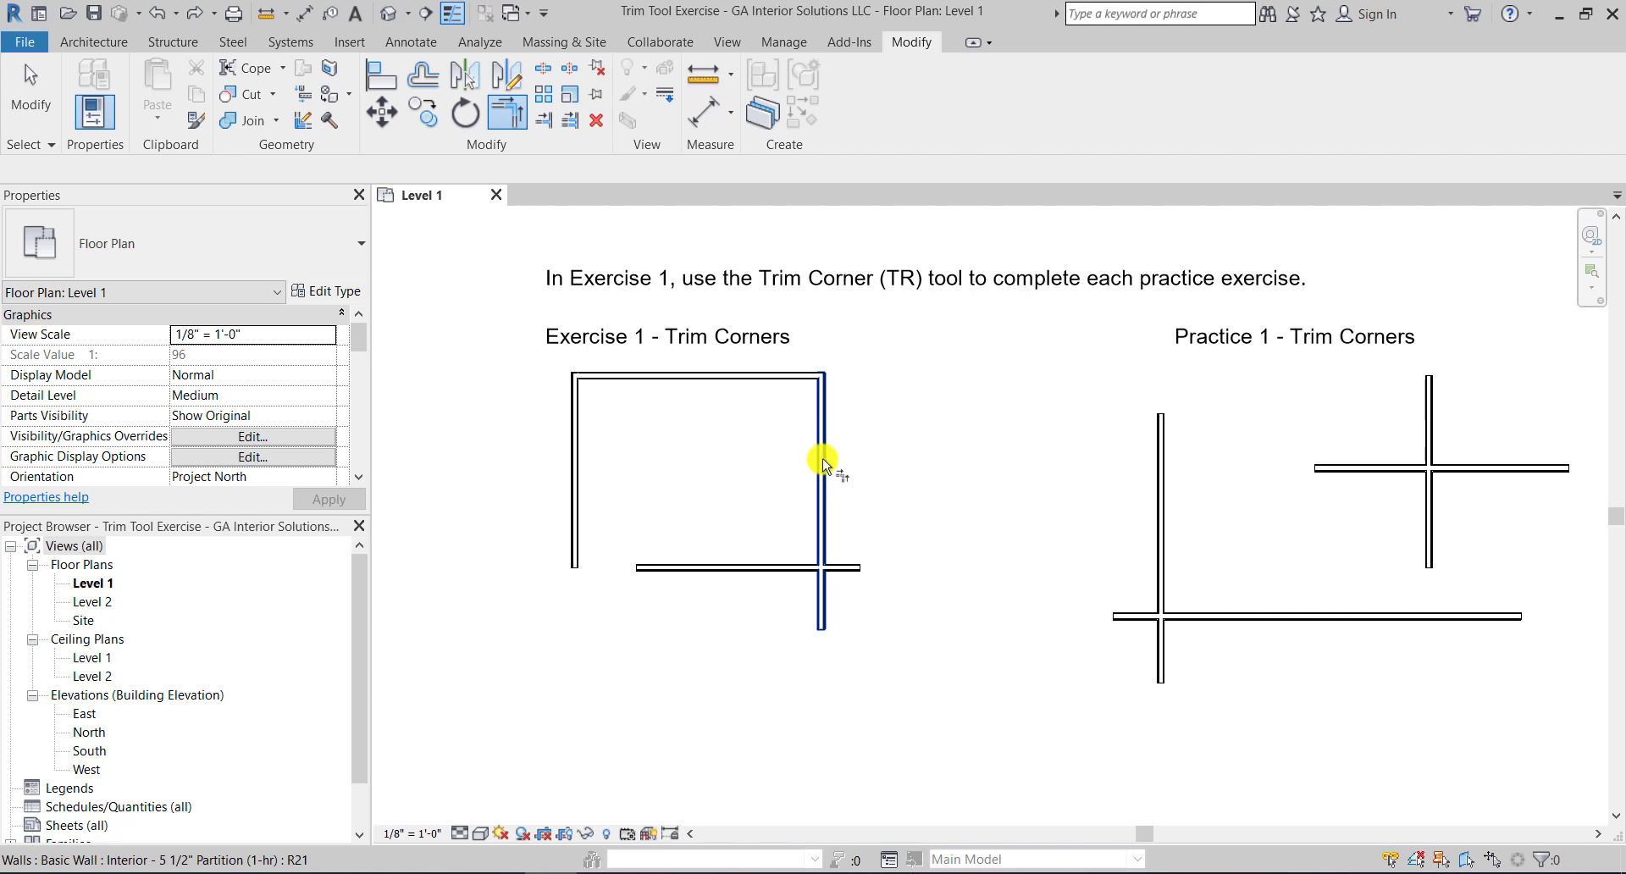
{"action": "left_click", "coordinate": [820, 449]}
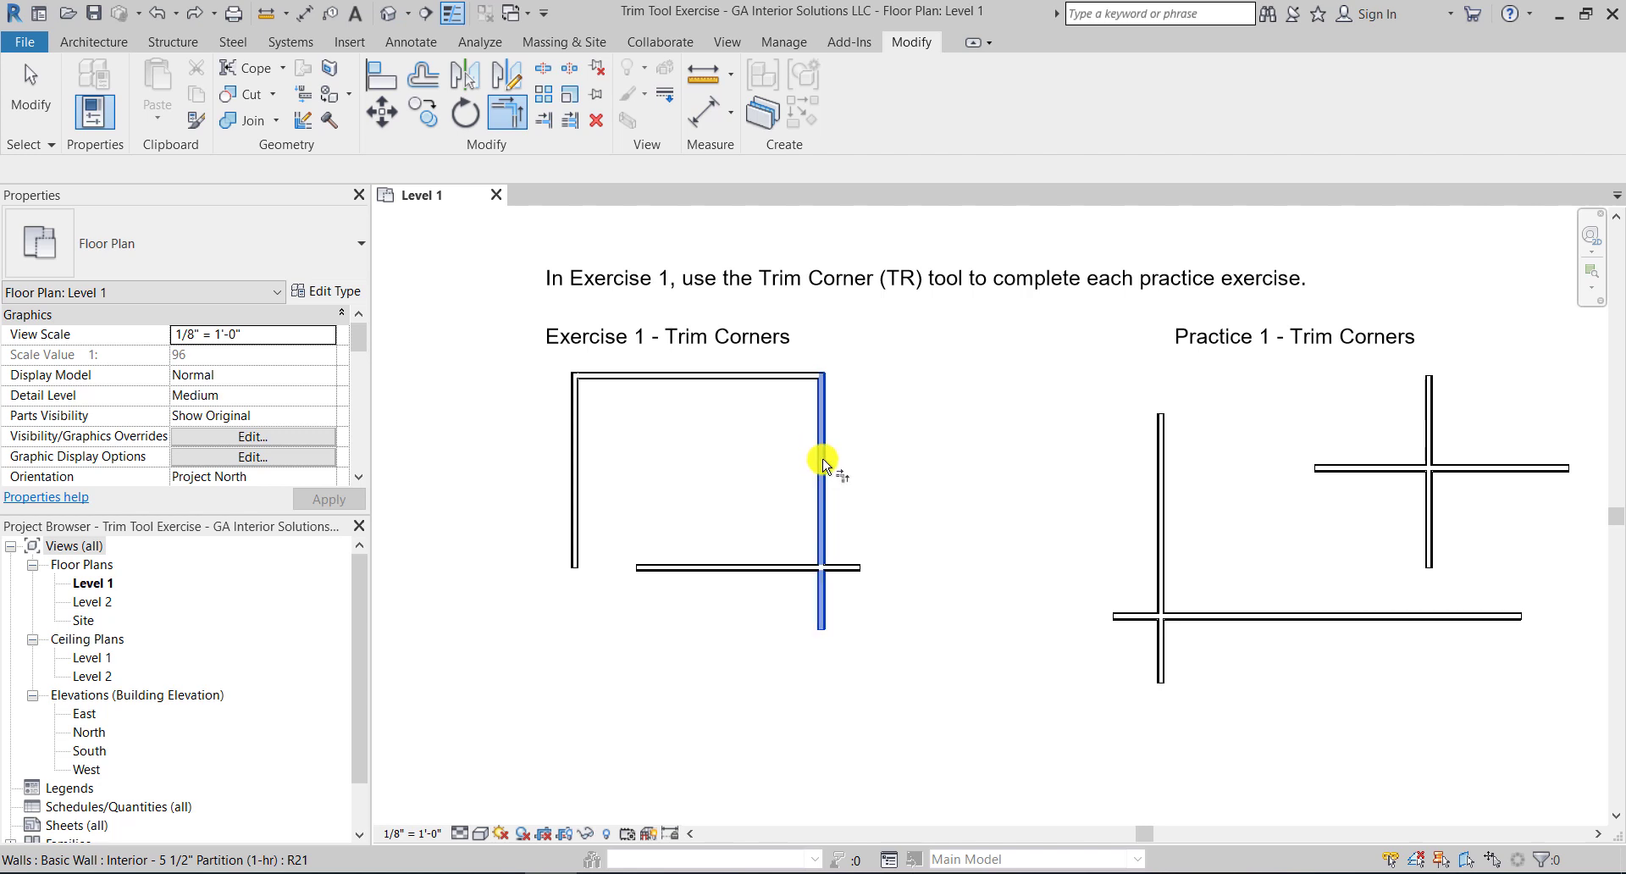
{"action": "left_click", "coordinate": [779, 567]}
{"action": "left_click", "coordinate": [686, 569]}
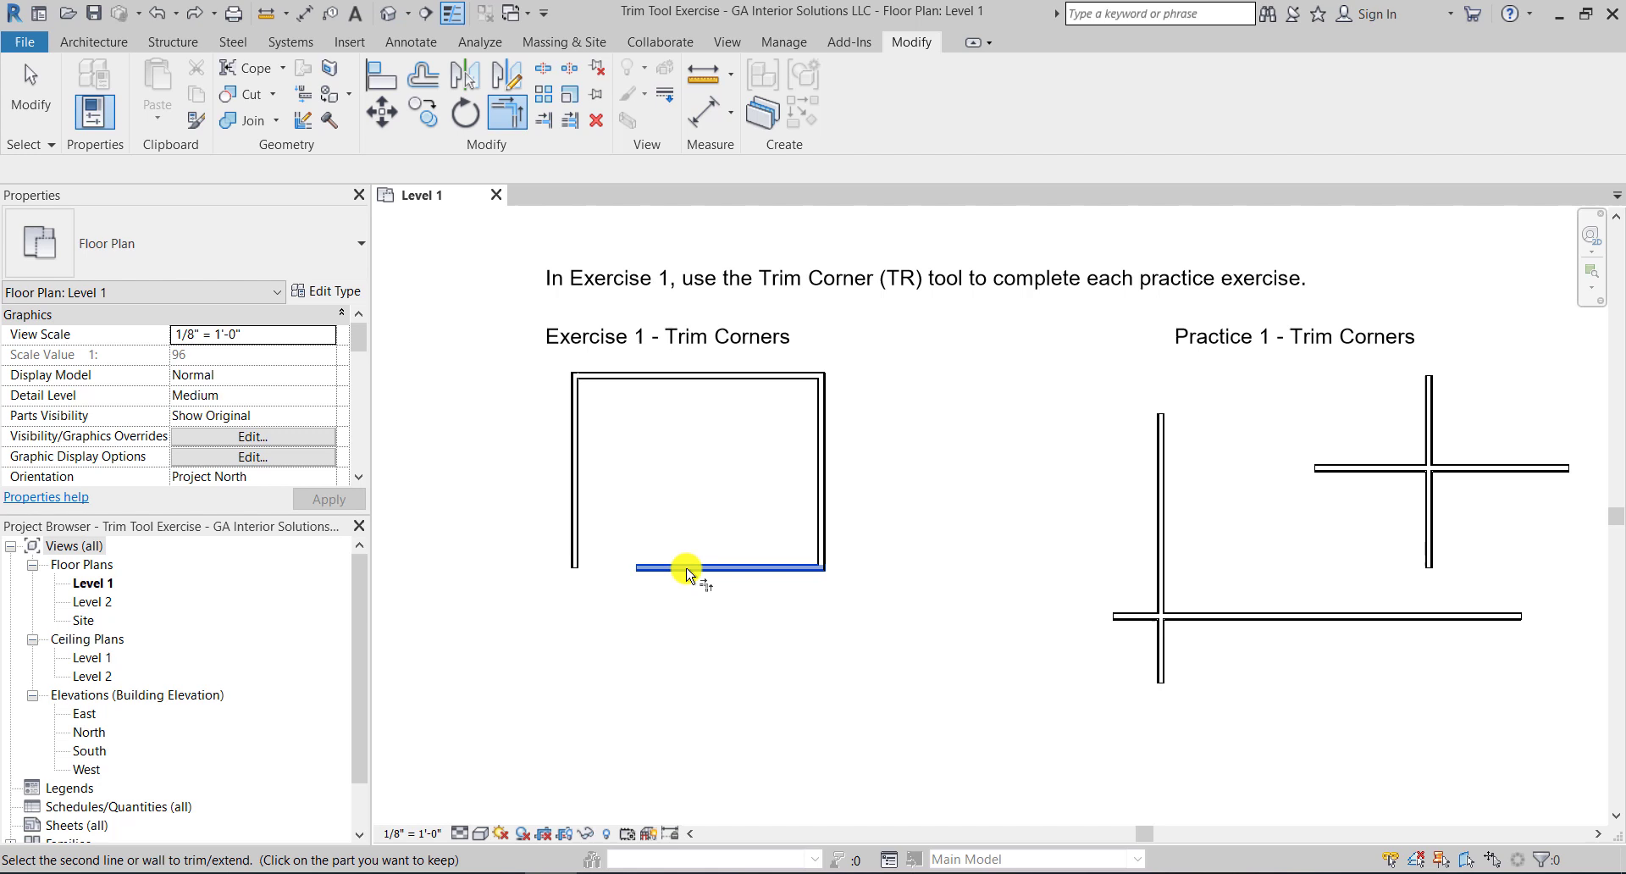
{"action": "left_click", "coordinate": [583, 529]}
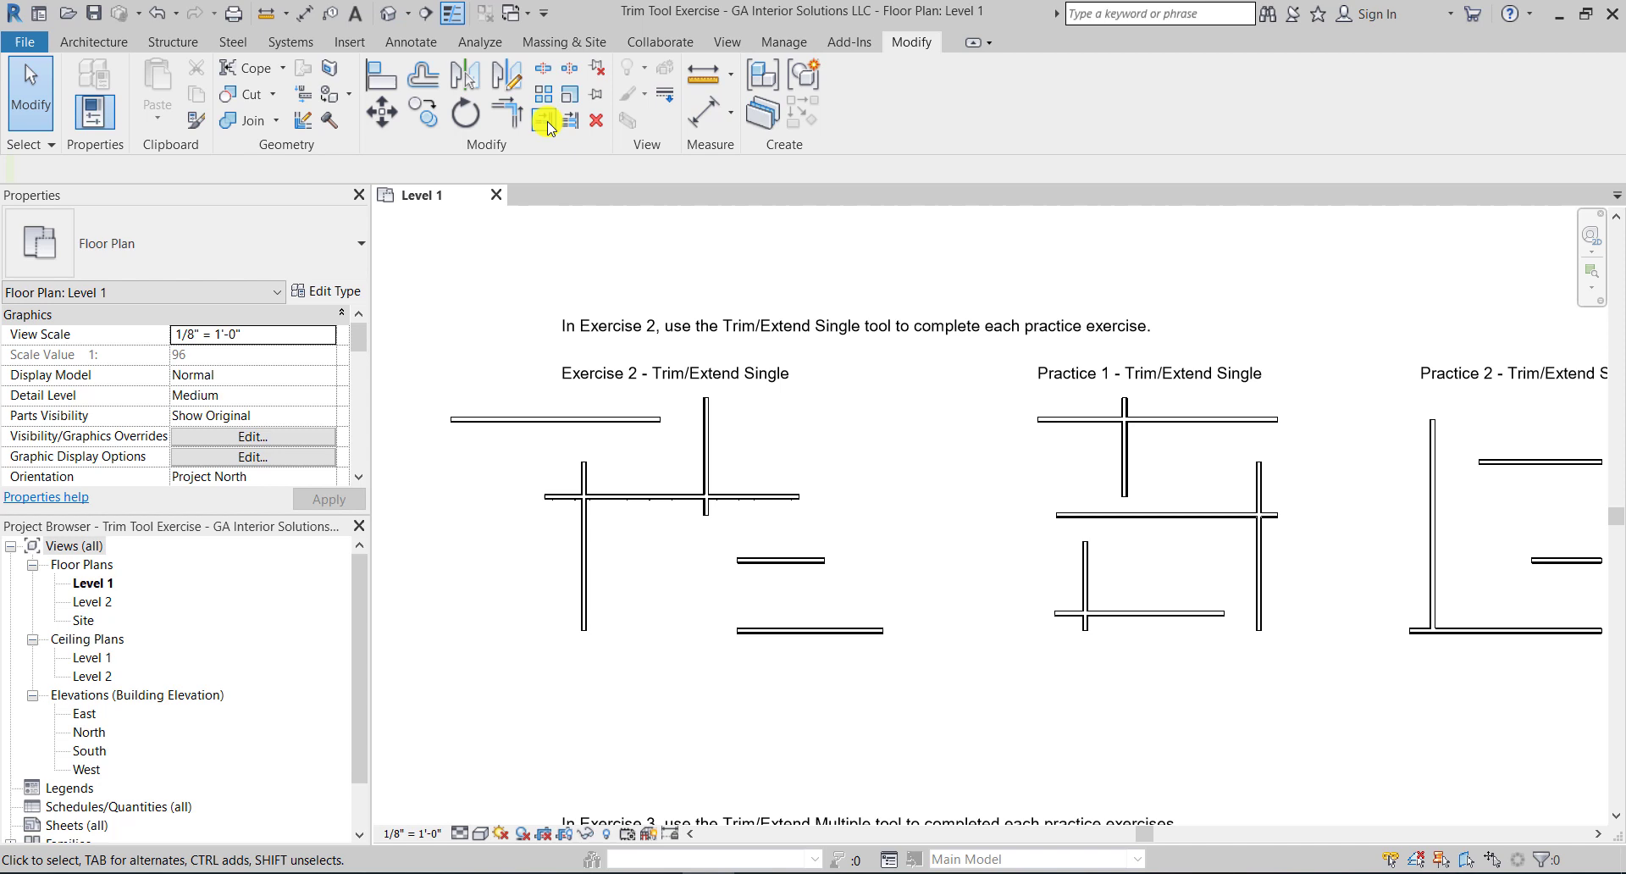
- Start Trim/Extend Single Element for the Exercise 2 walls
{"action": "left_click", "coordinate": [546, 123]}
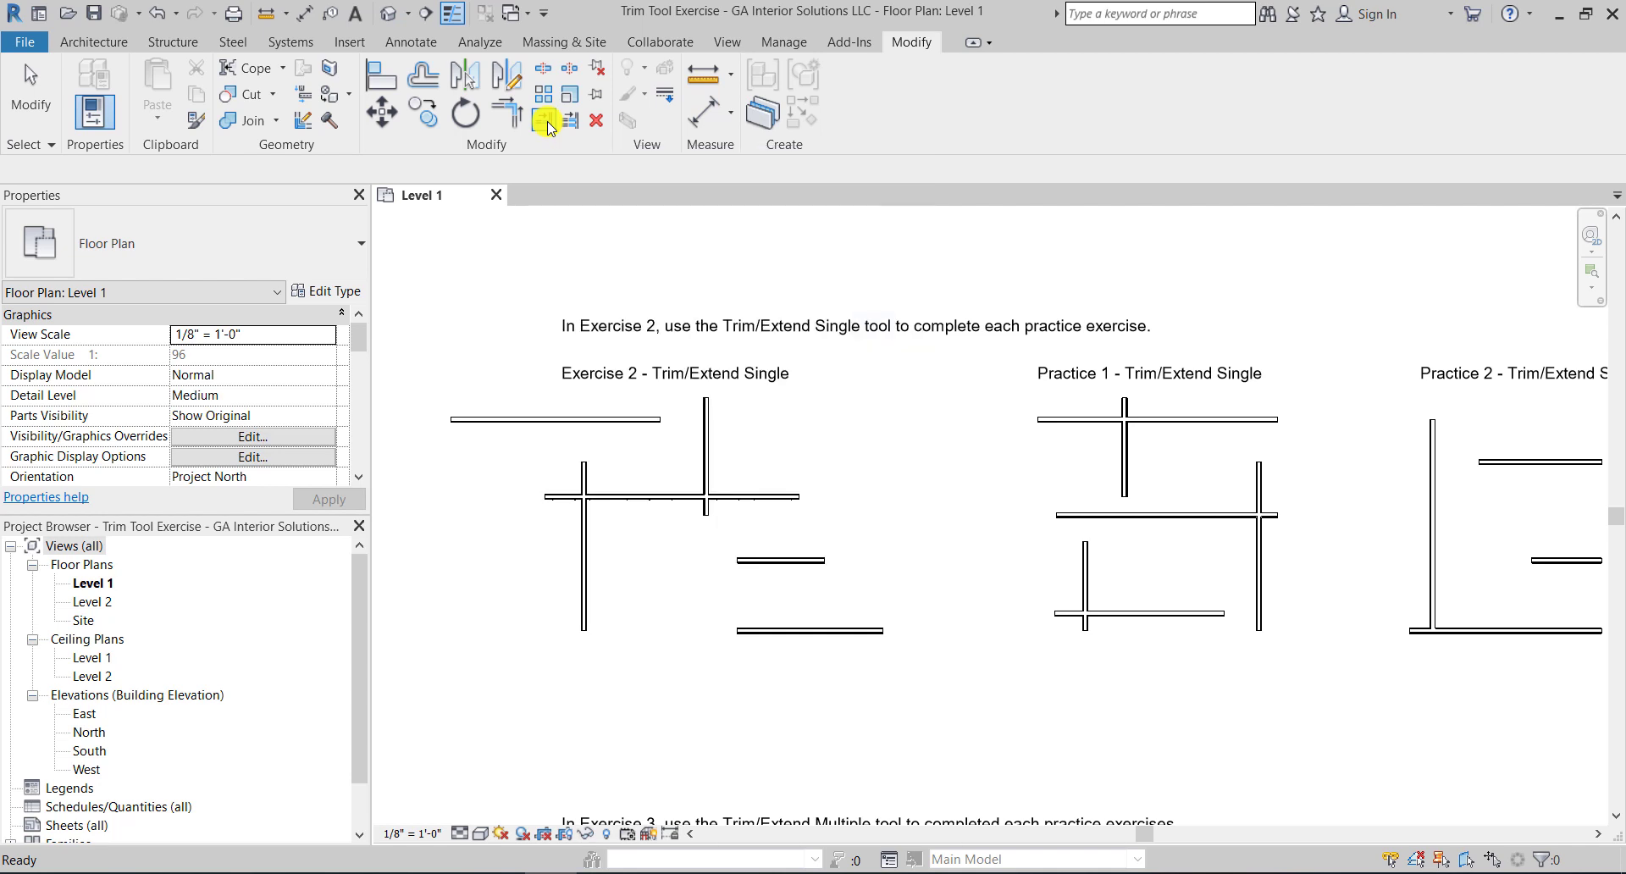
{"action": "left_click", "coordinate": [546, 125]}
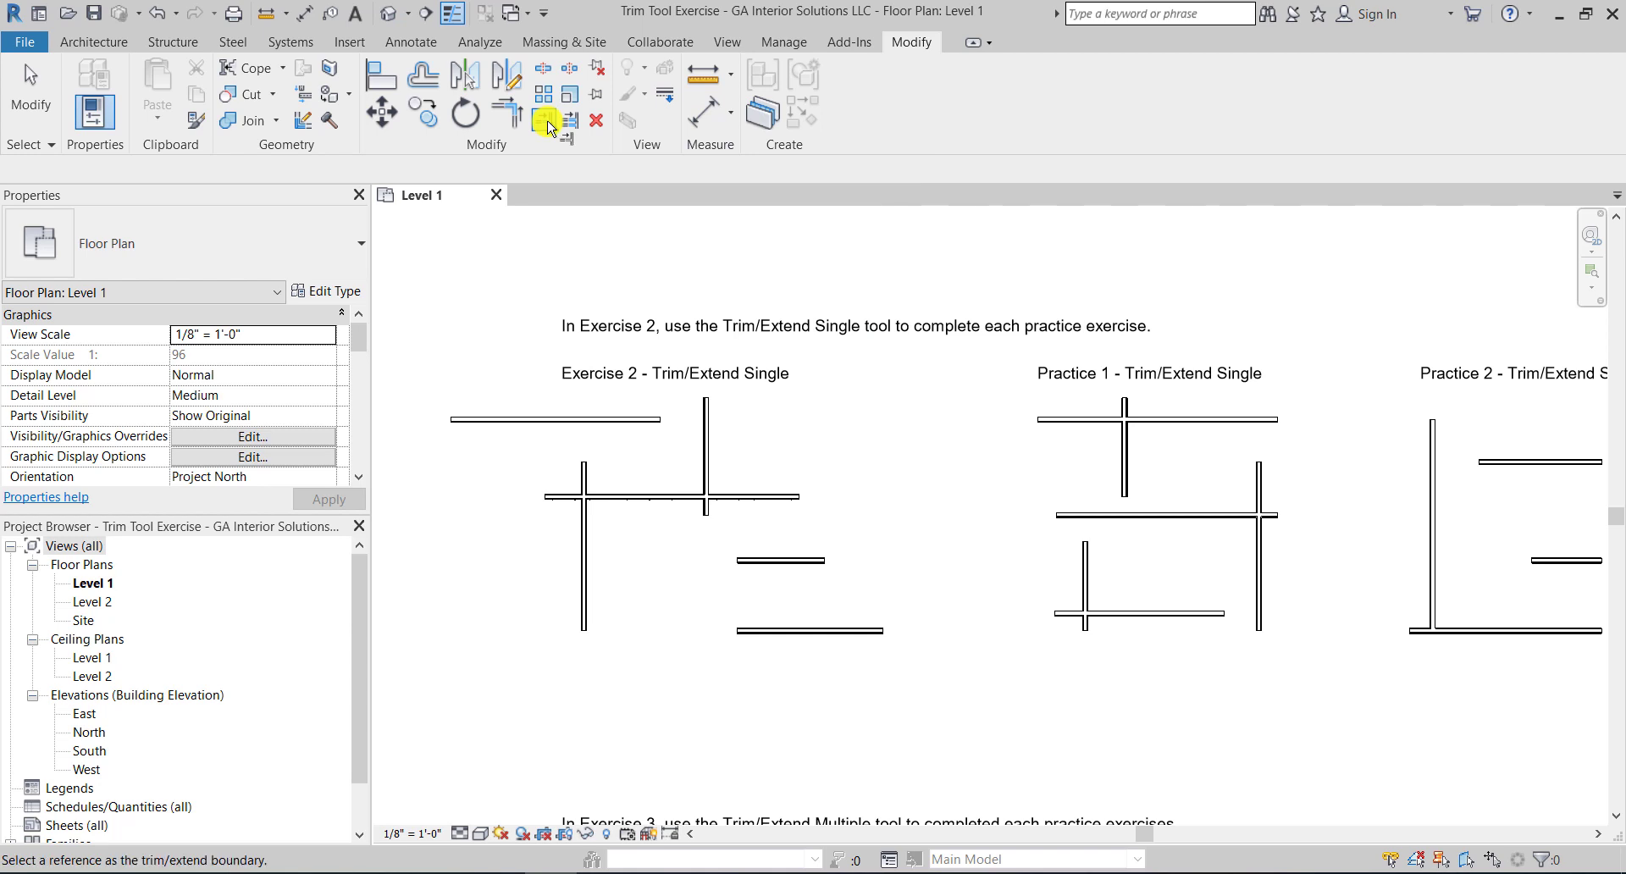
- Extend the left vertical wall to the top wall, trim the horizontal stub, and extend the top wall to the vertical wall
{"action": "left_click", "coordinate": [589, 484]}
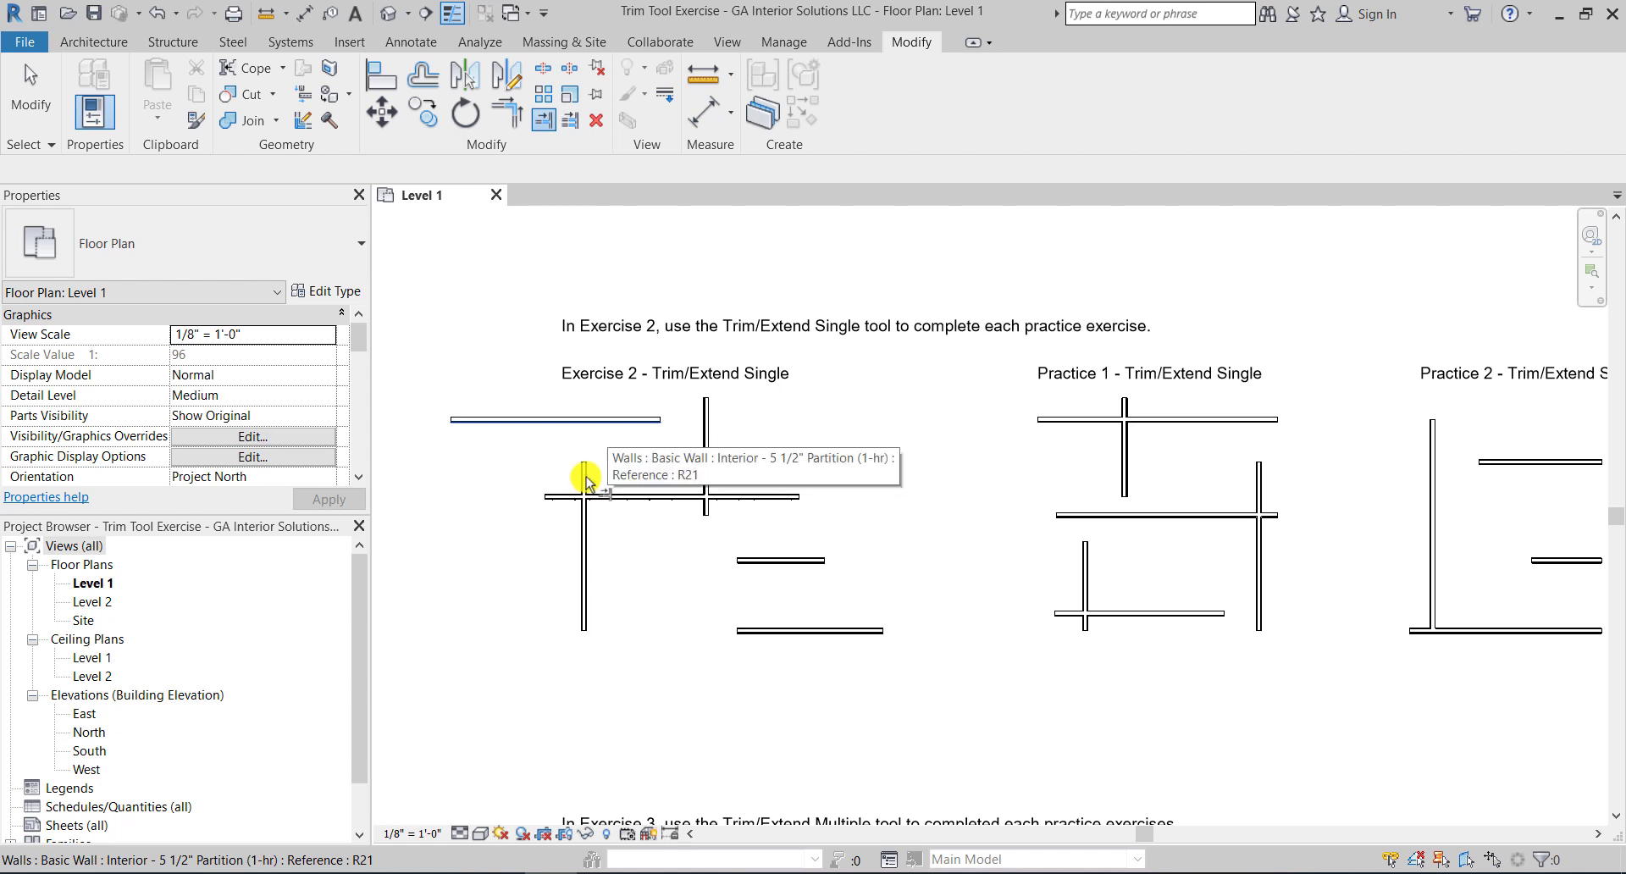
{"action": "left_click", "coordinate": [608, 421]}
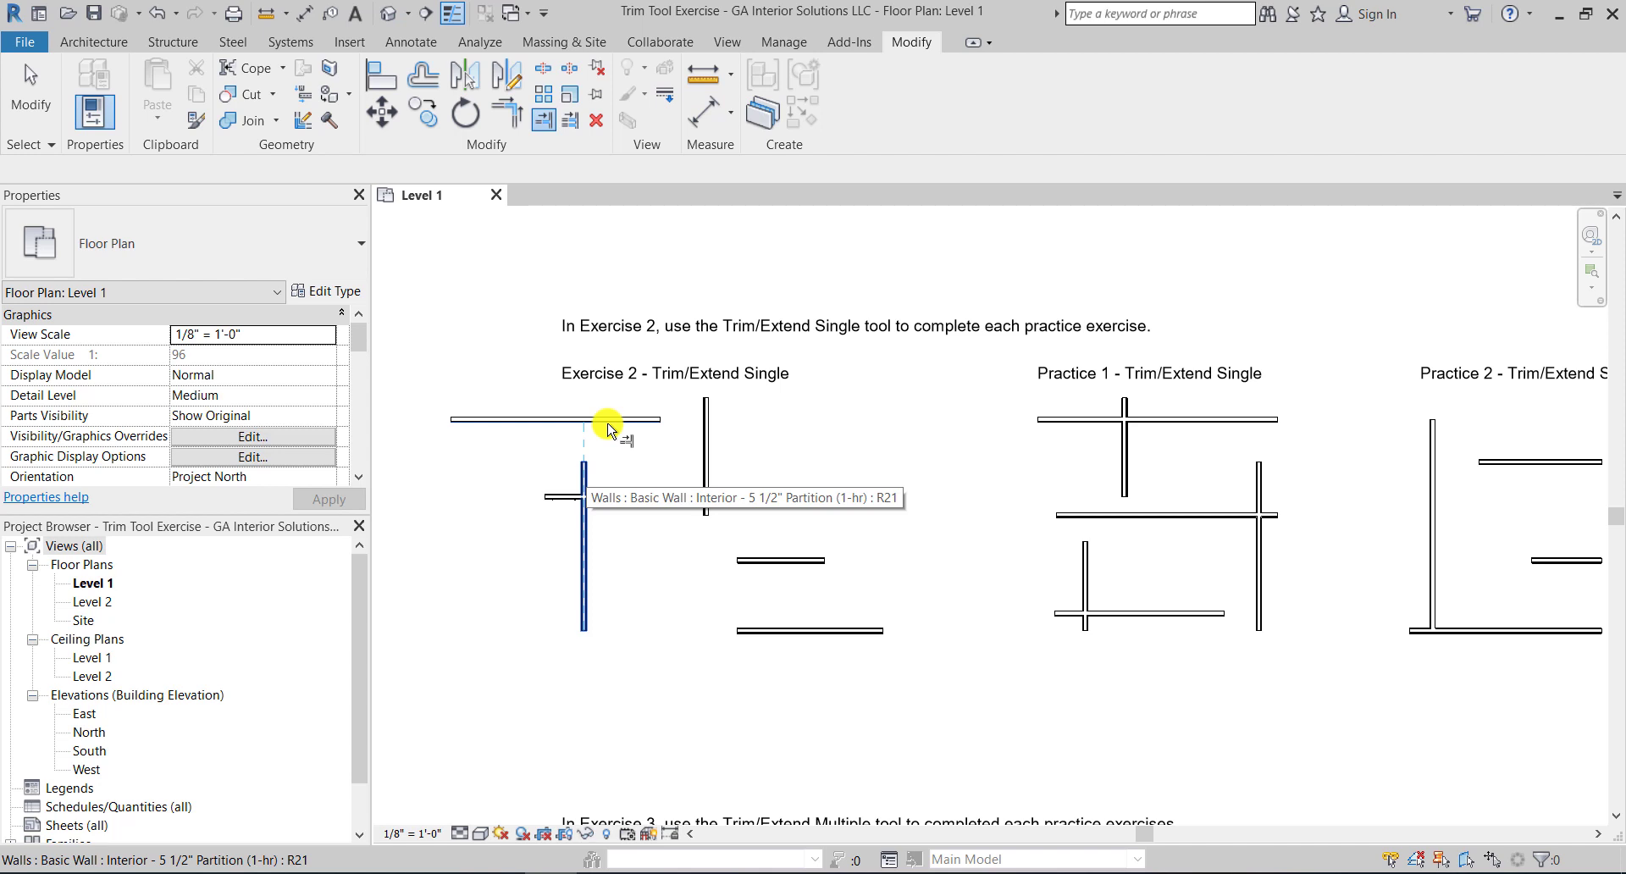
{"action": "left_click", "coordinate": [586, 465]}
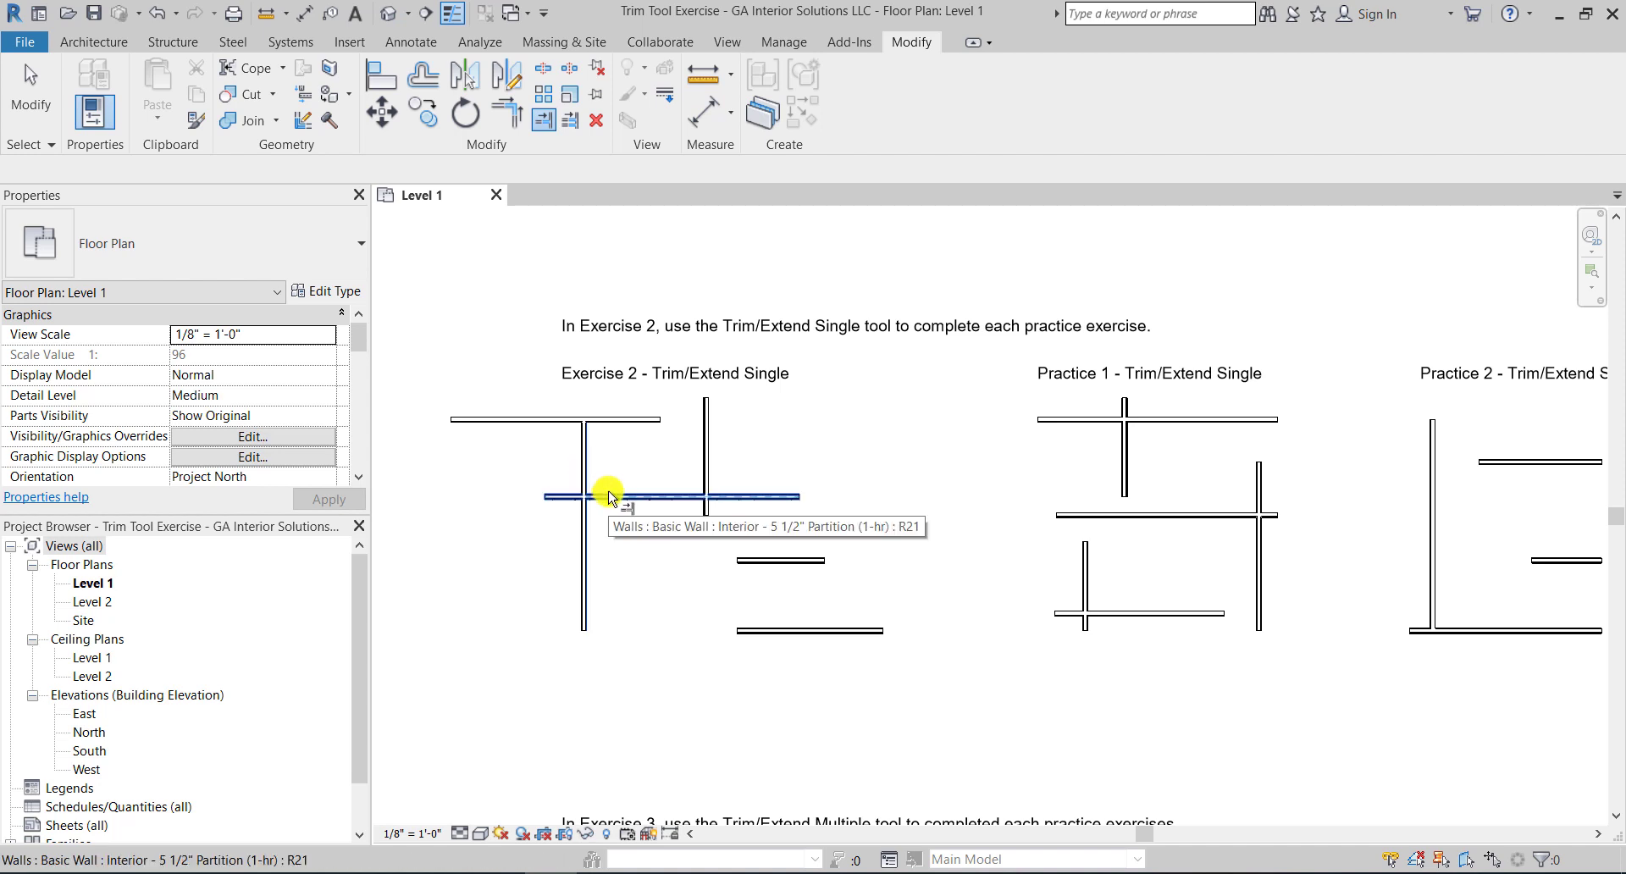
{"action": "left_click", "coordinate": [610, 494]}
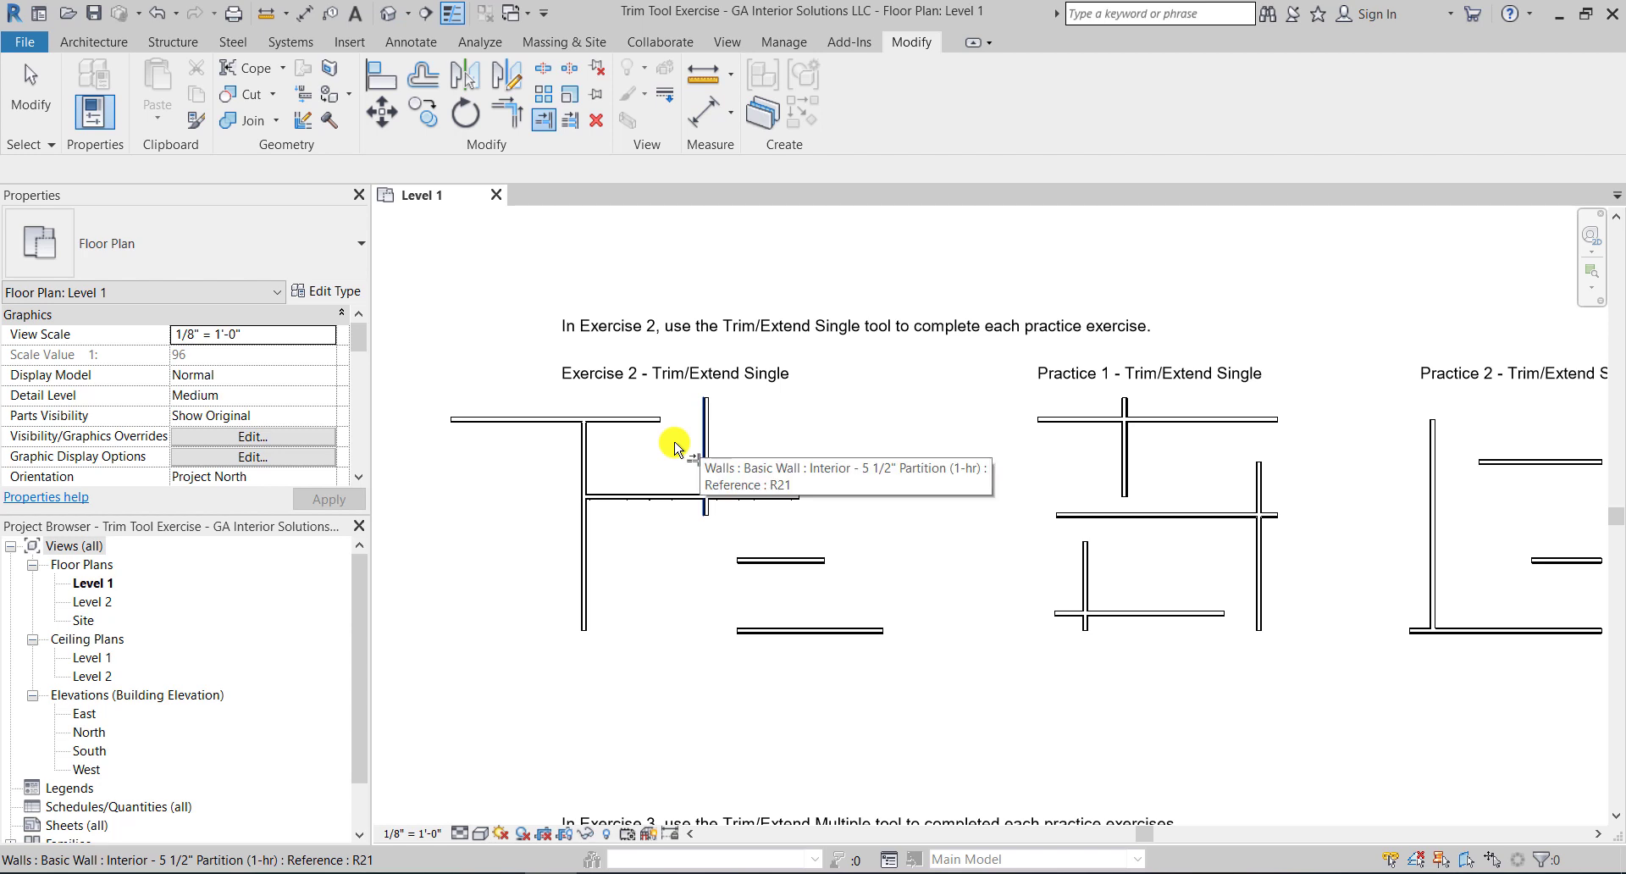
{"action": "left_click", "coordinate": [706, 440]}
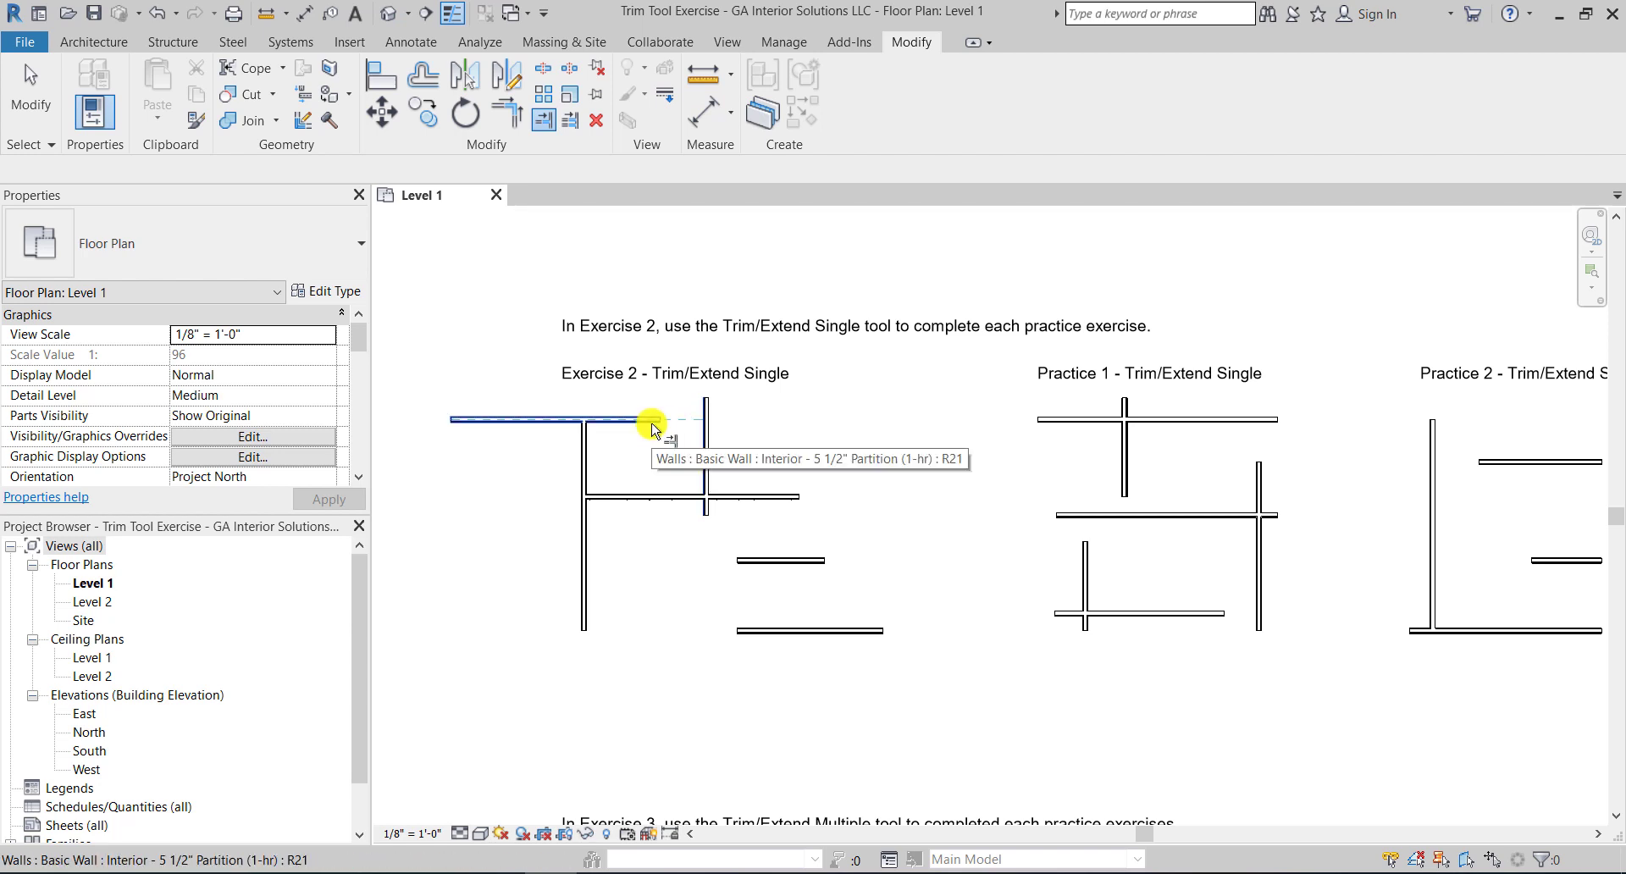
{"action": "left_click", "coordinate": [652, 424]}
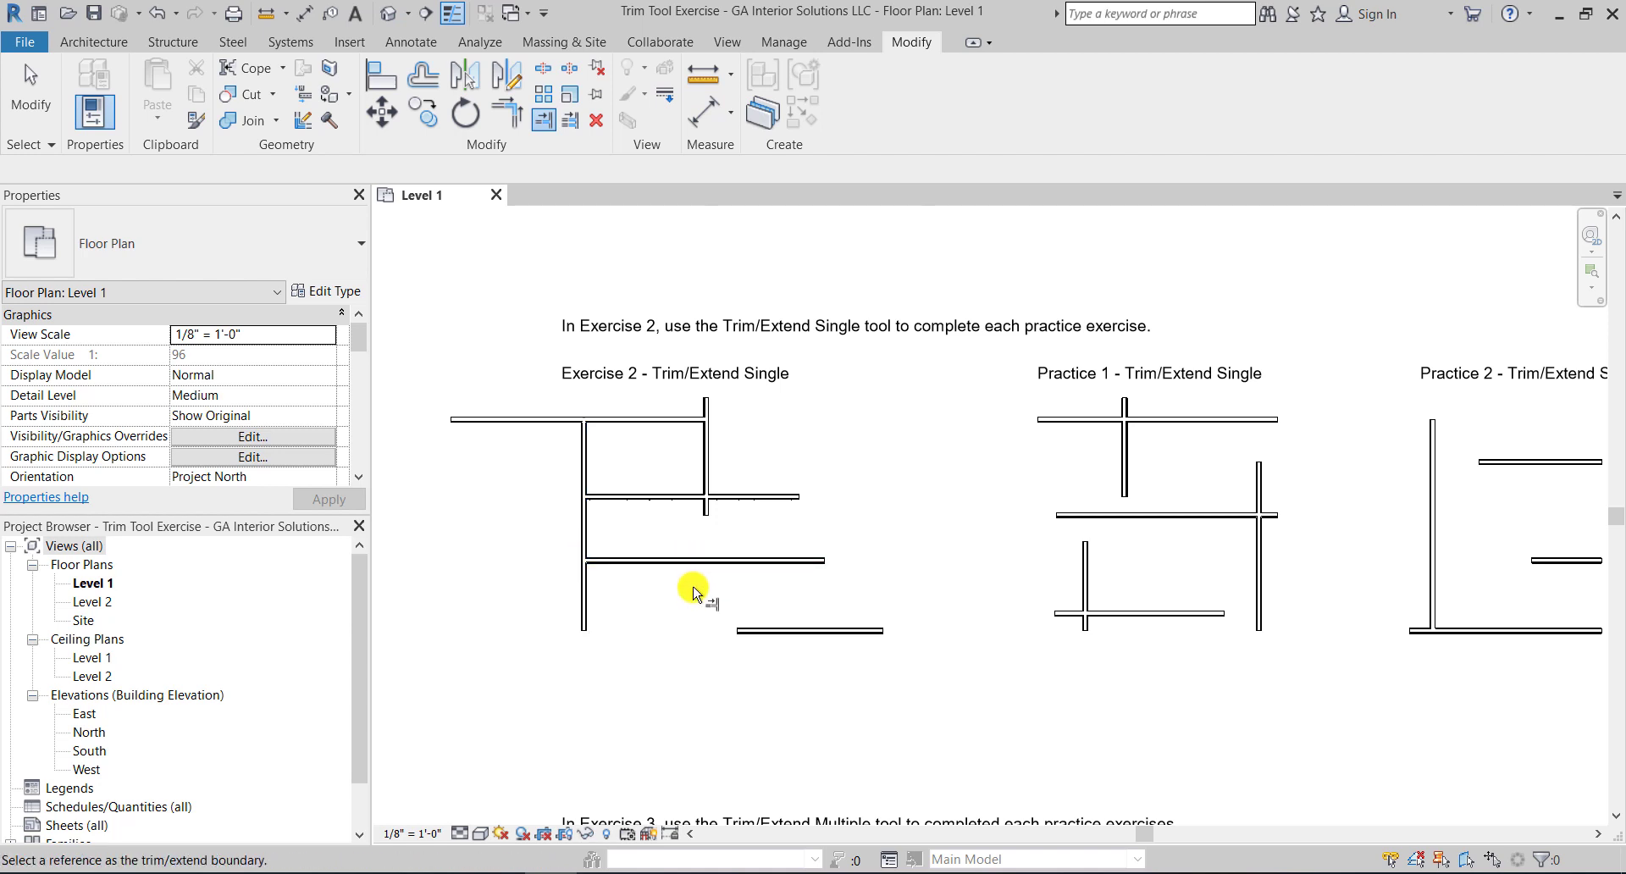
- Extend the lower horizontal wall to the left wall and the middle vertical wall down to the bottom wall
{"action": "left_click", "coordinate": [591, 626]}
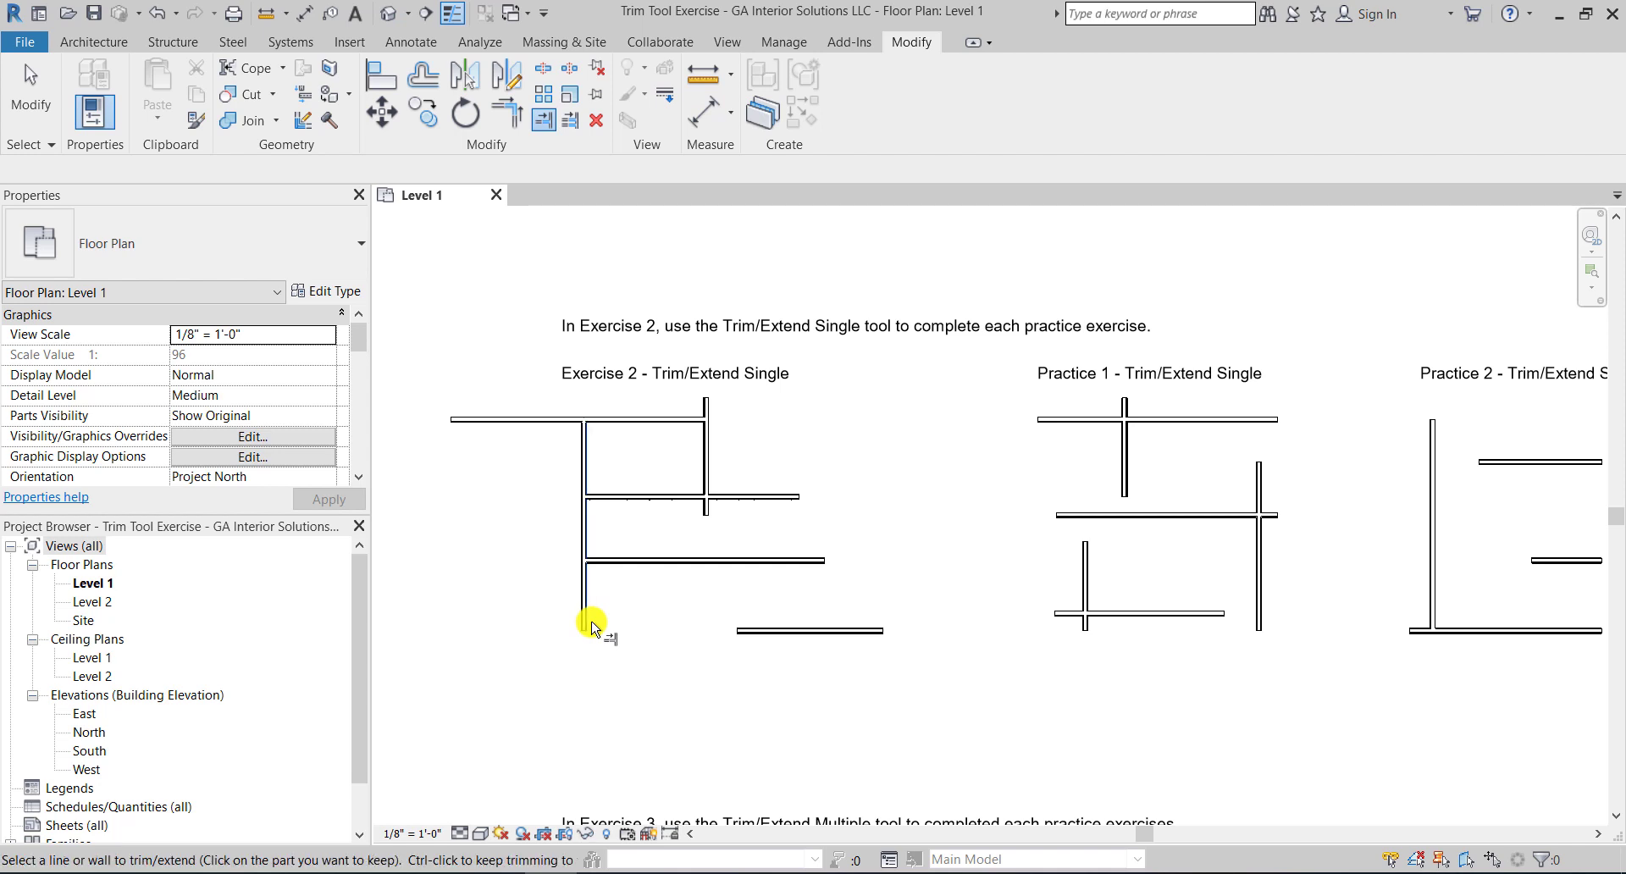
{"action": "left_click", "coordinate": [742, 630]}
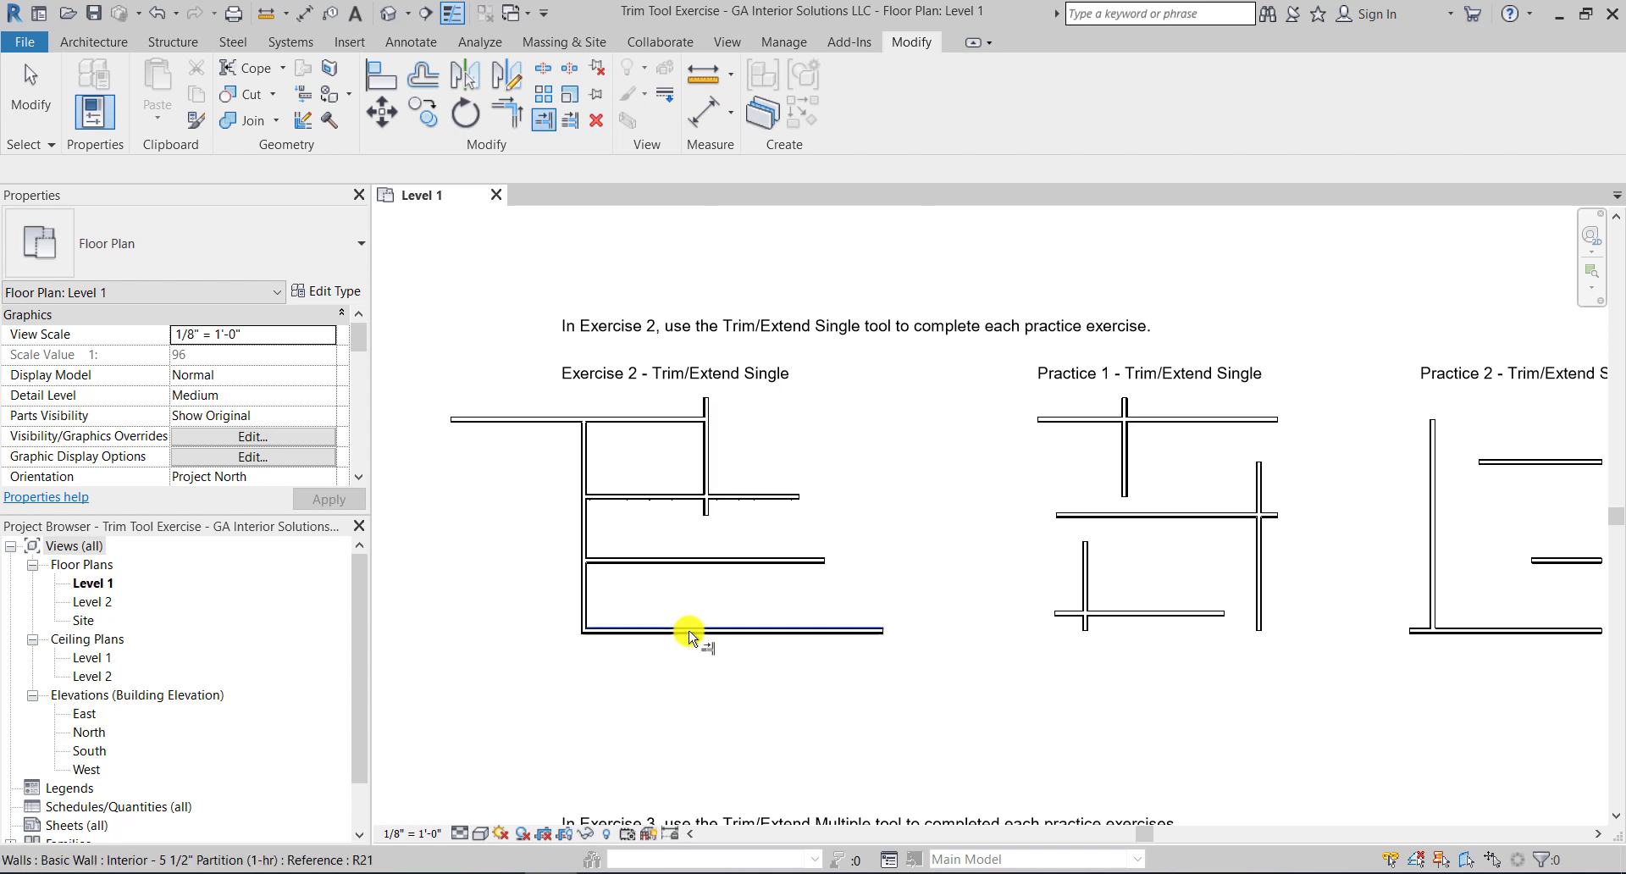
{"action": "left_click", "coordinate": [710, 631]}
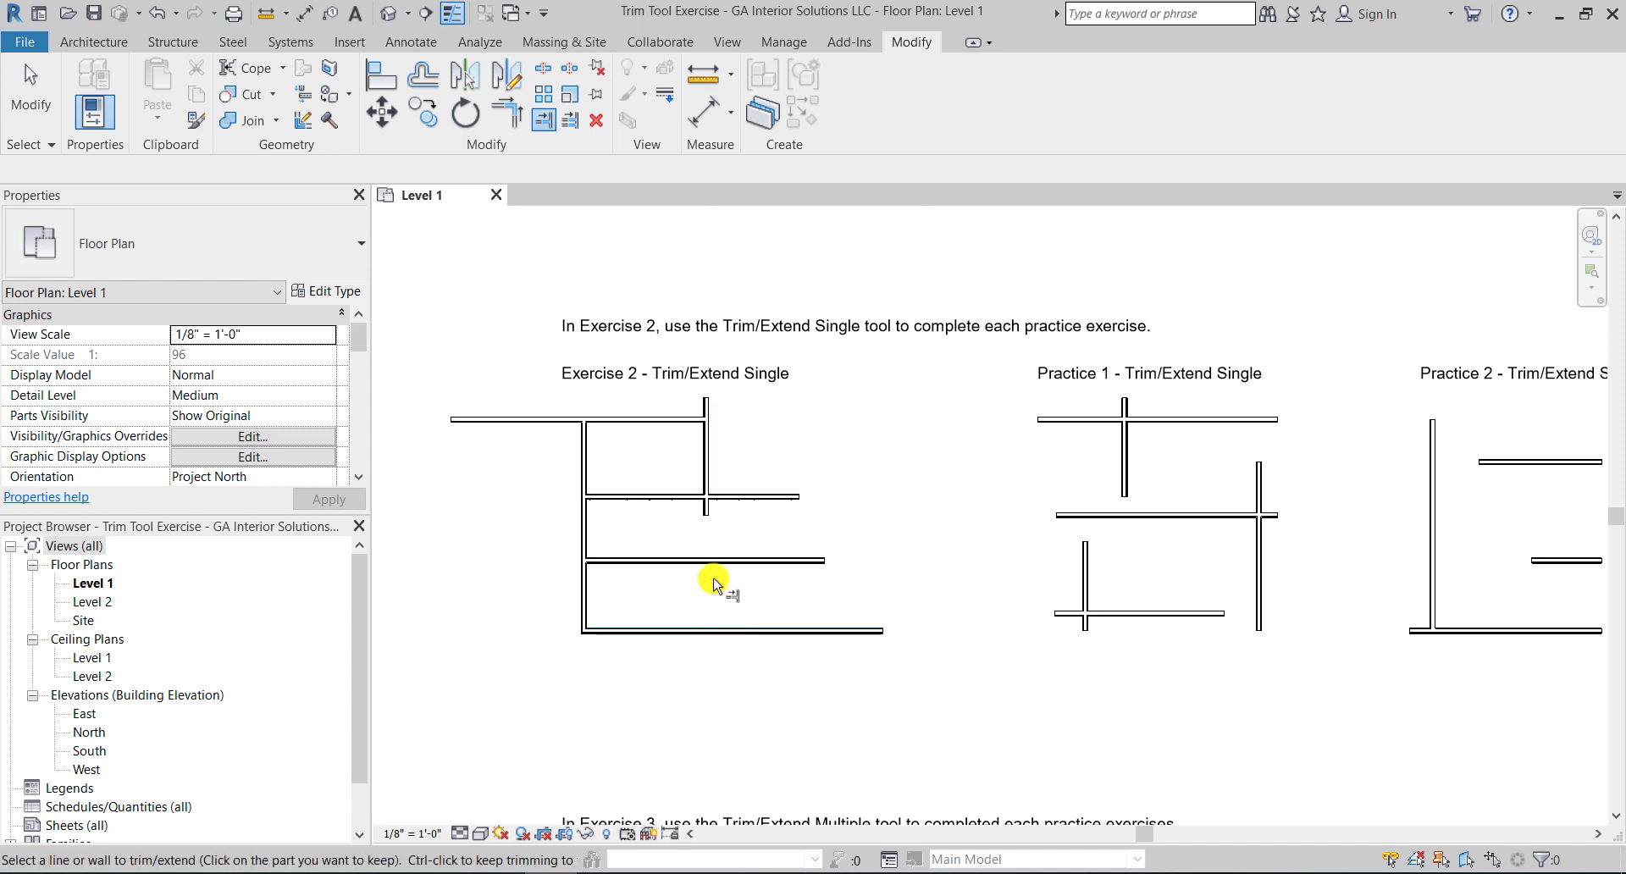
{"action": "left_click", "coordinate": [708, 476]}
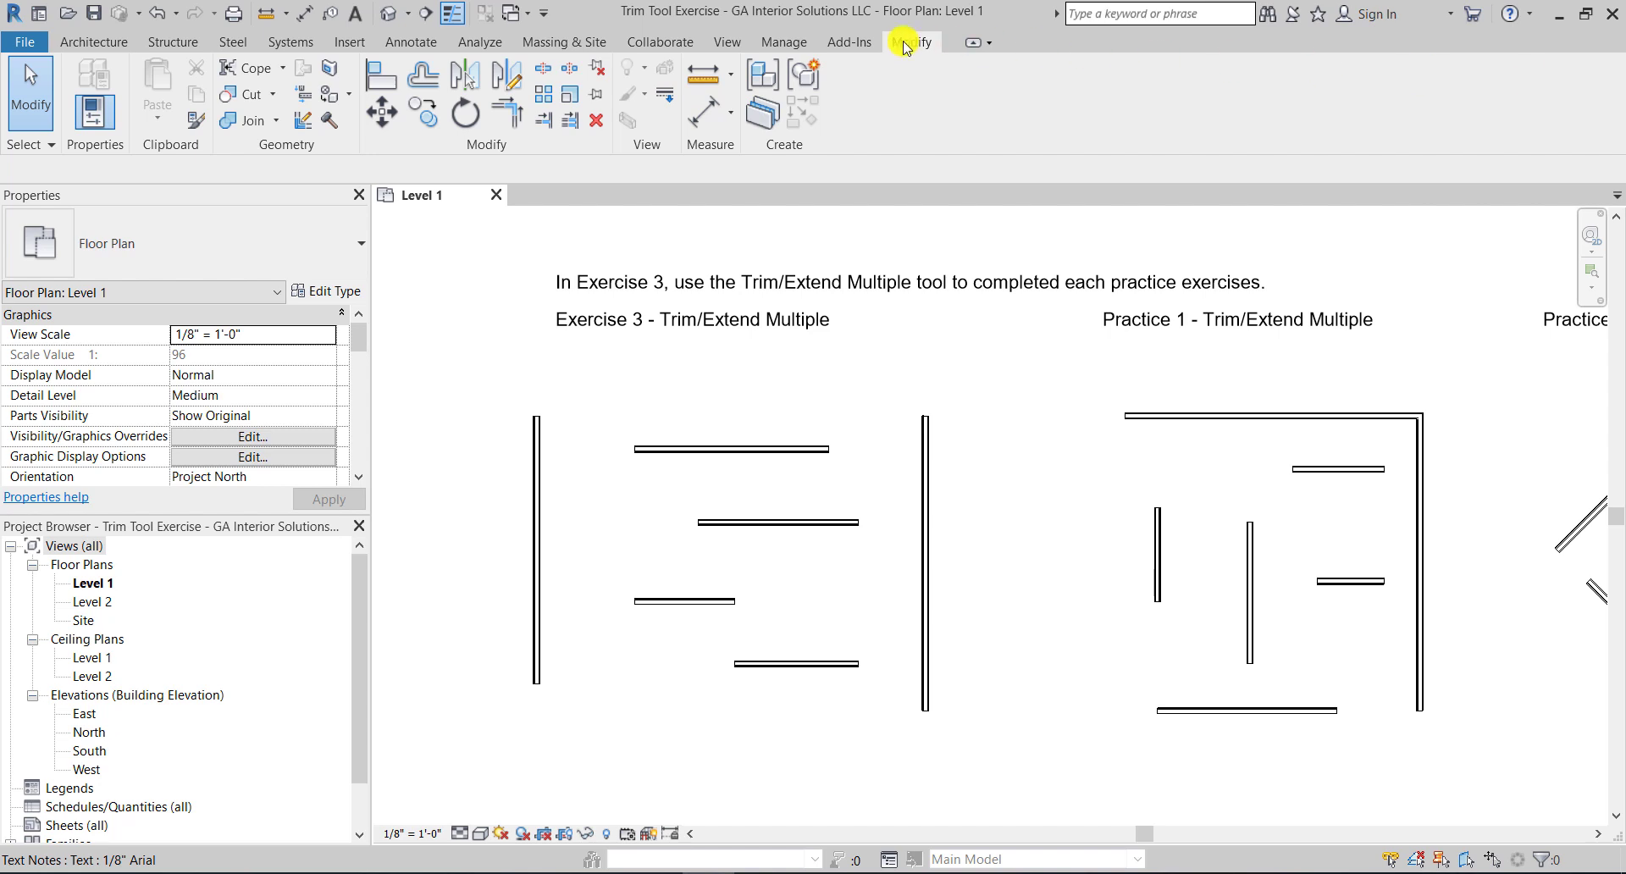
- Type TR, then switch to Trim/Extend Multiple Elements for Exercise 3
{"action": "key", "text": "t"}
{"action": "key", "text": "r"}
{"action": "left_click", "coordinate": [563, 121]}
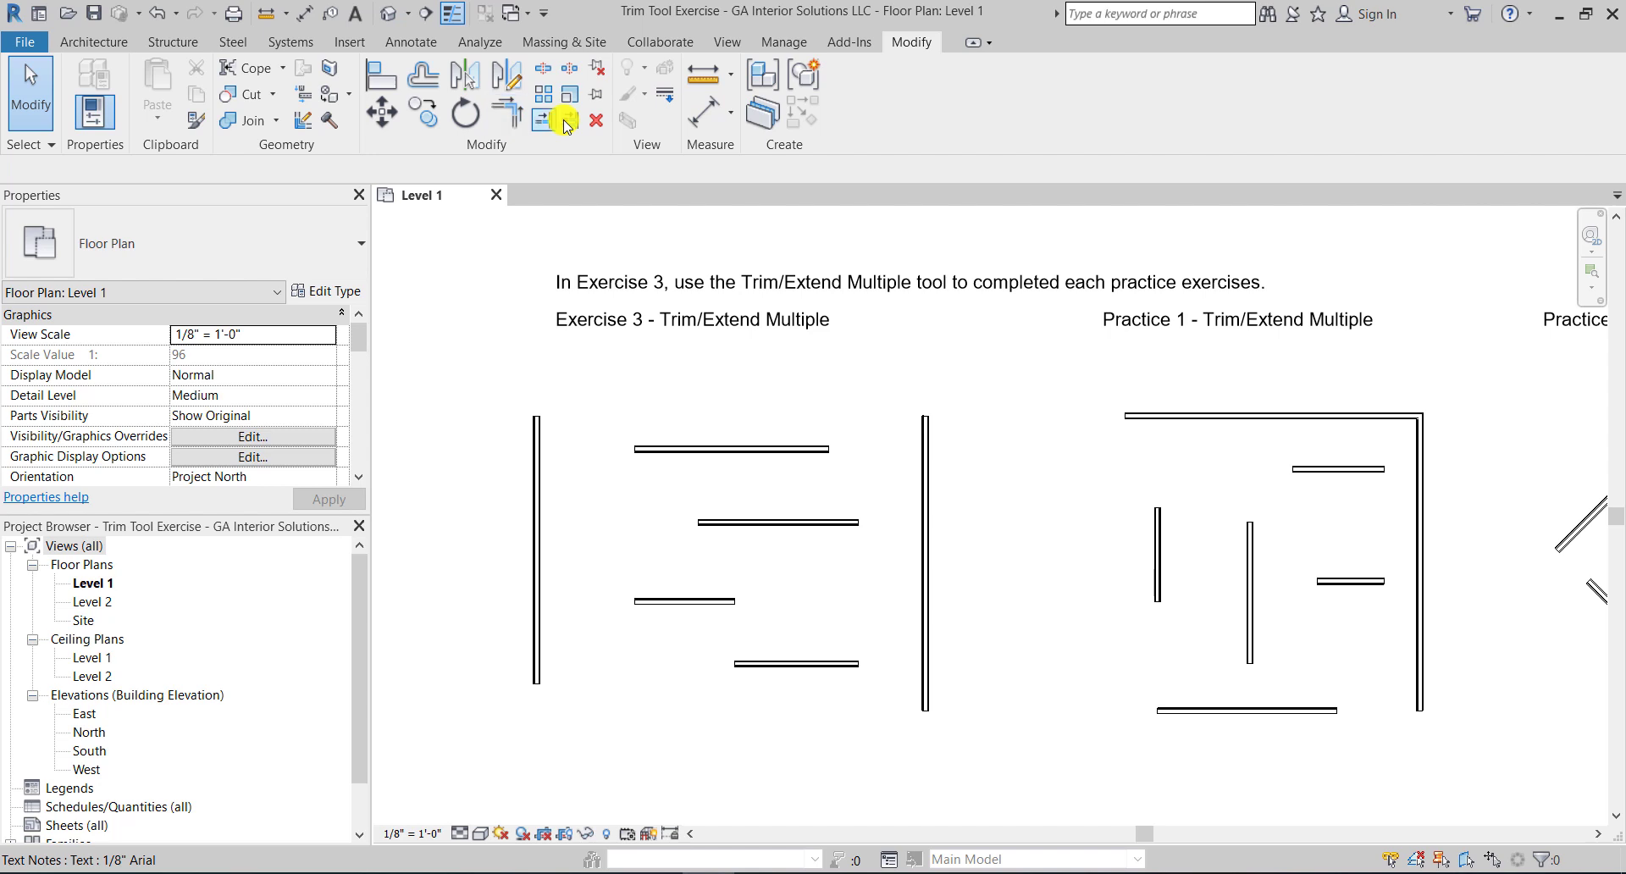
{"action": "left_click", "coordinate": [568, 123]}
{"action": "left_click", "coordinate": [573, 122]}
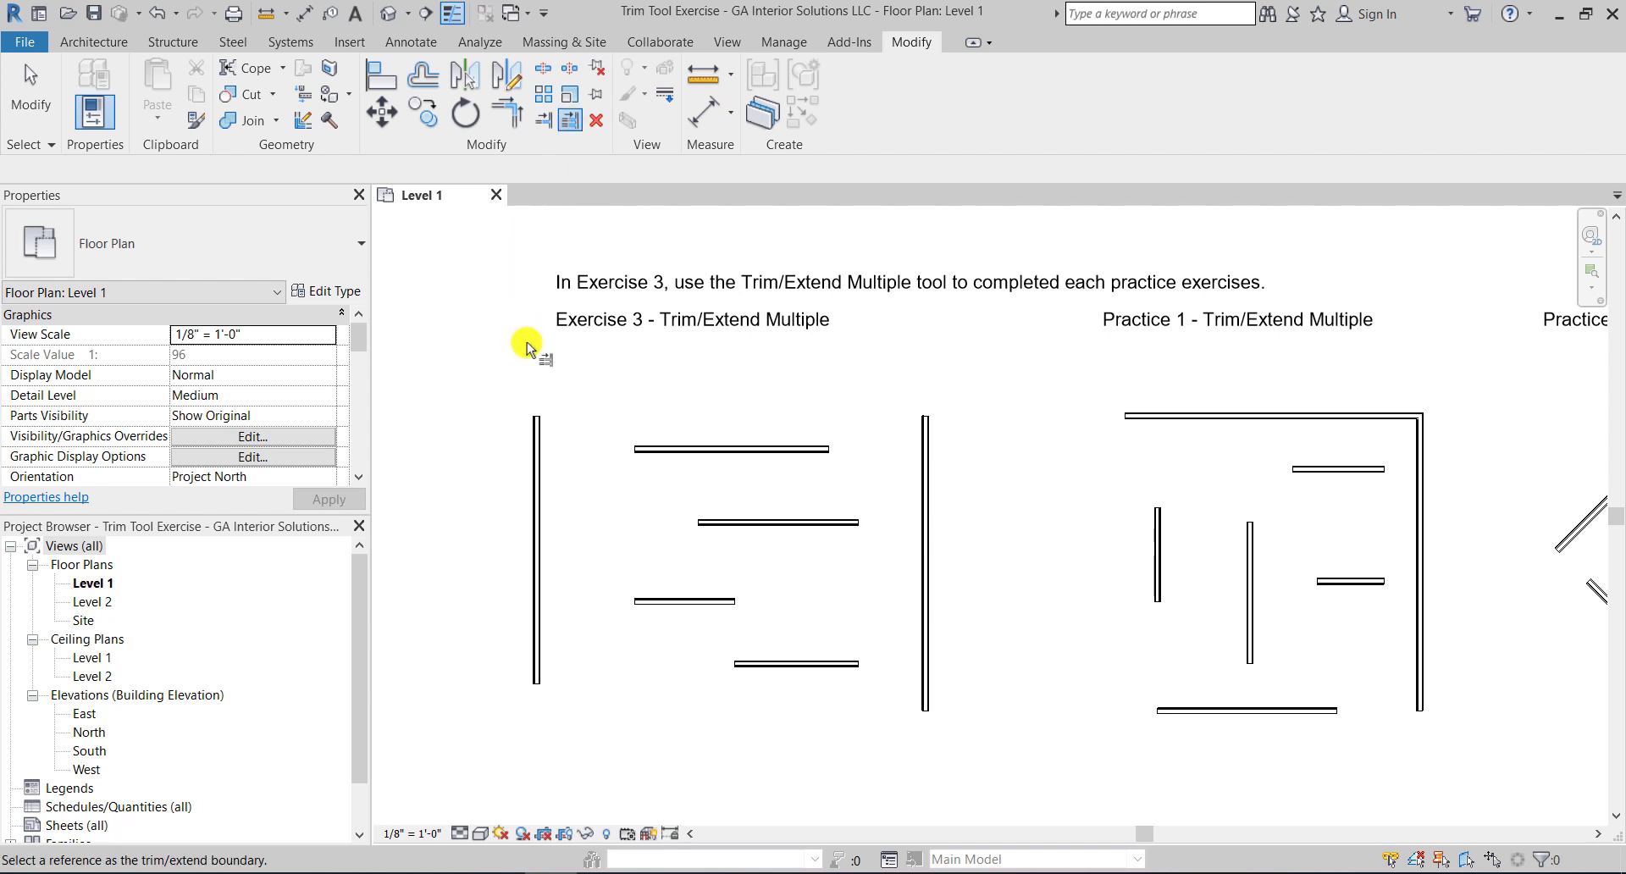
- Using the left vertical wall as boundary, extend all four horizontal walls left to it
{"action": "left_click", "coordinate": [543, 515]}
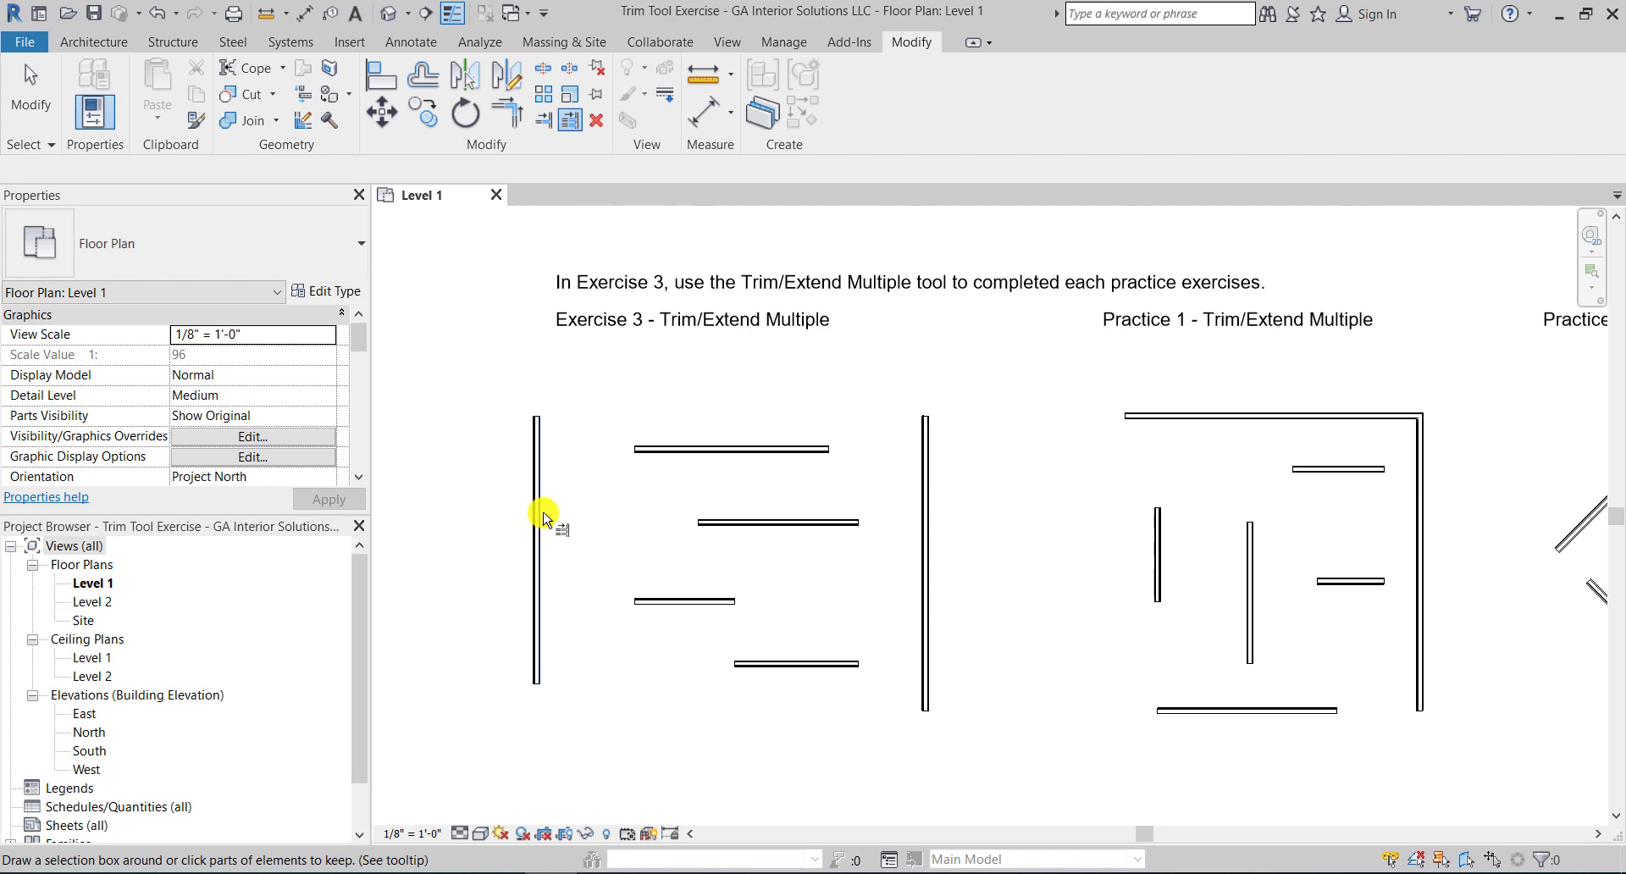
{"action": "left_click", "coordinate": [637, 450]}
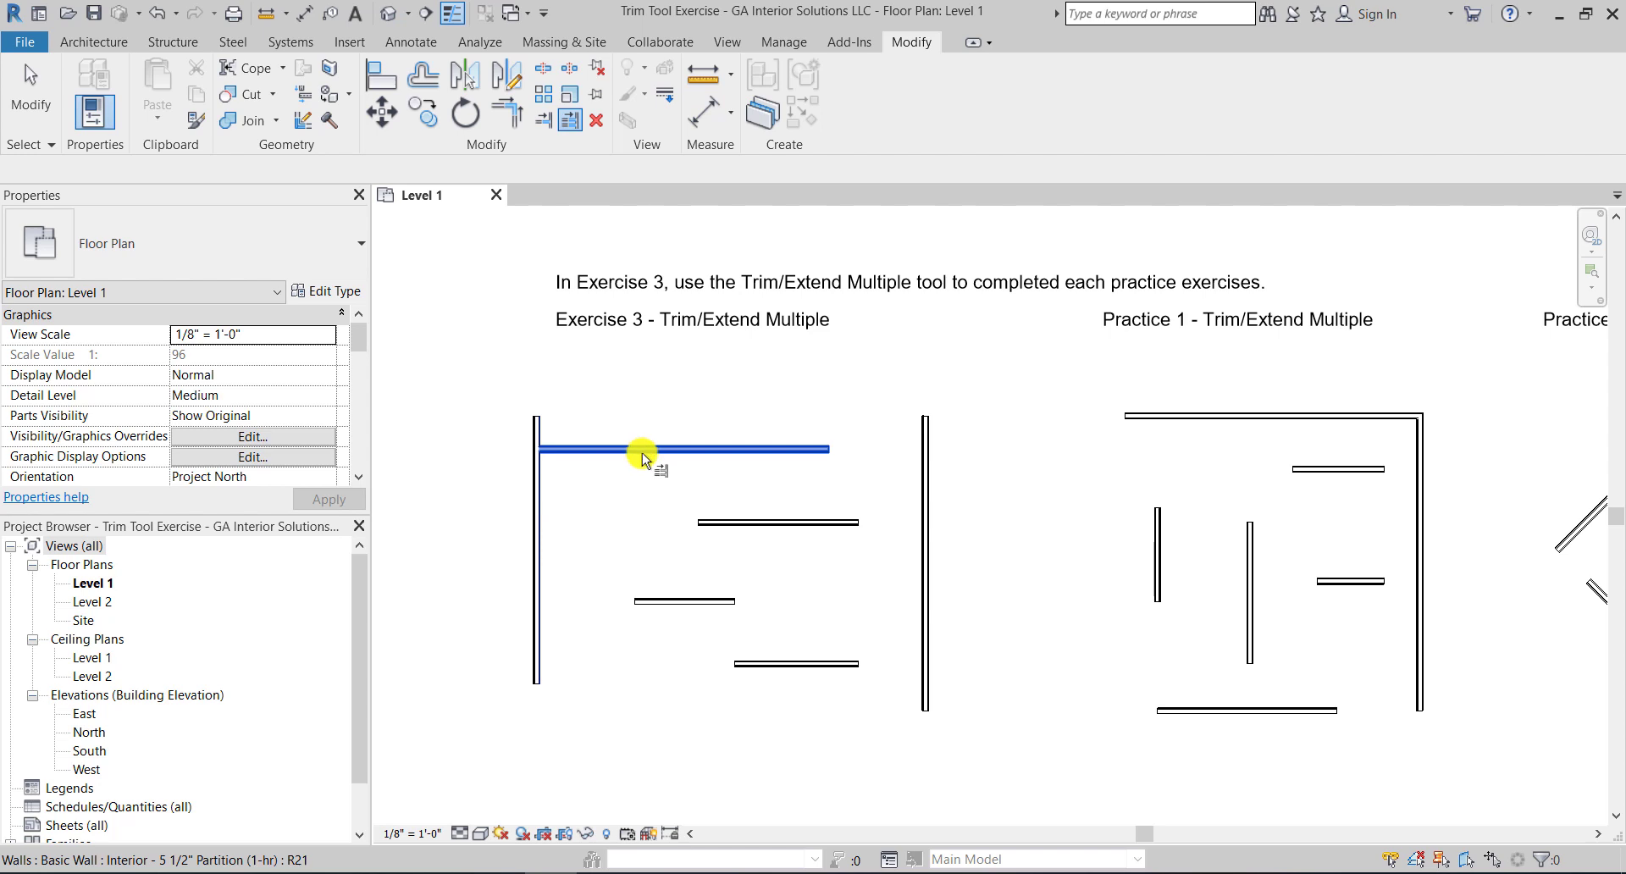
{"action": "left_click", "coordinate": [726, 523]}
{"action": "left_click", "coordinate": [701, 601]}
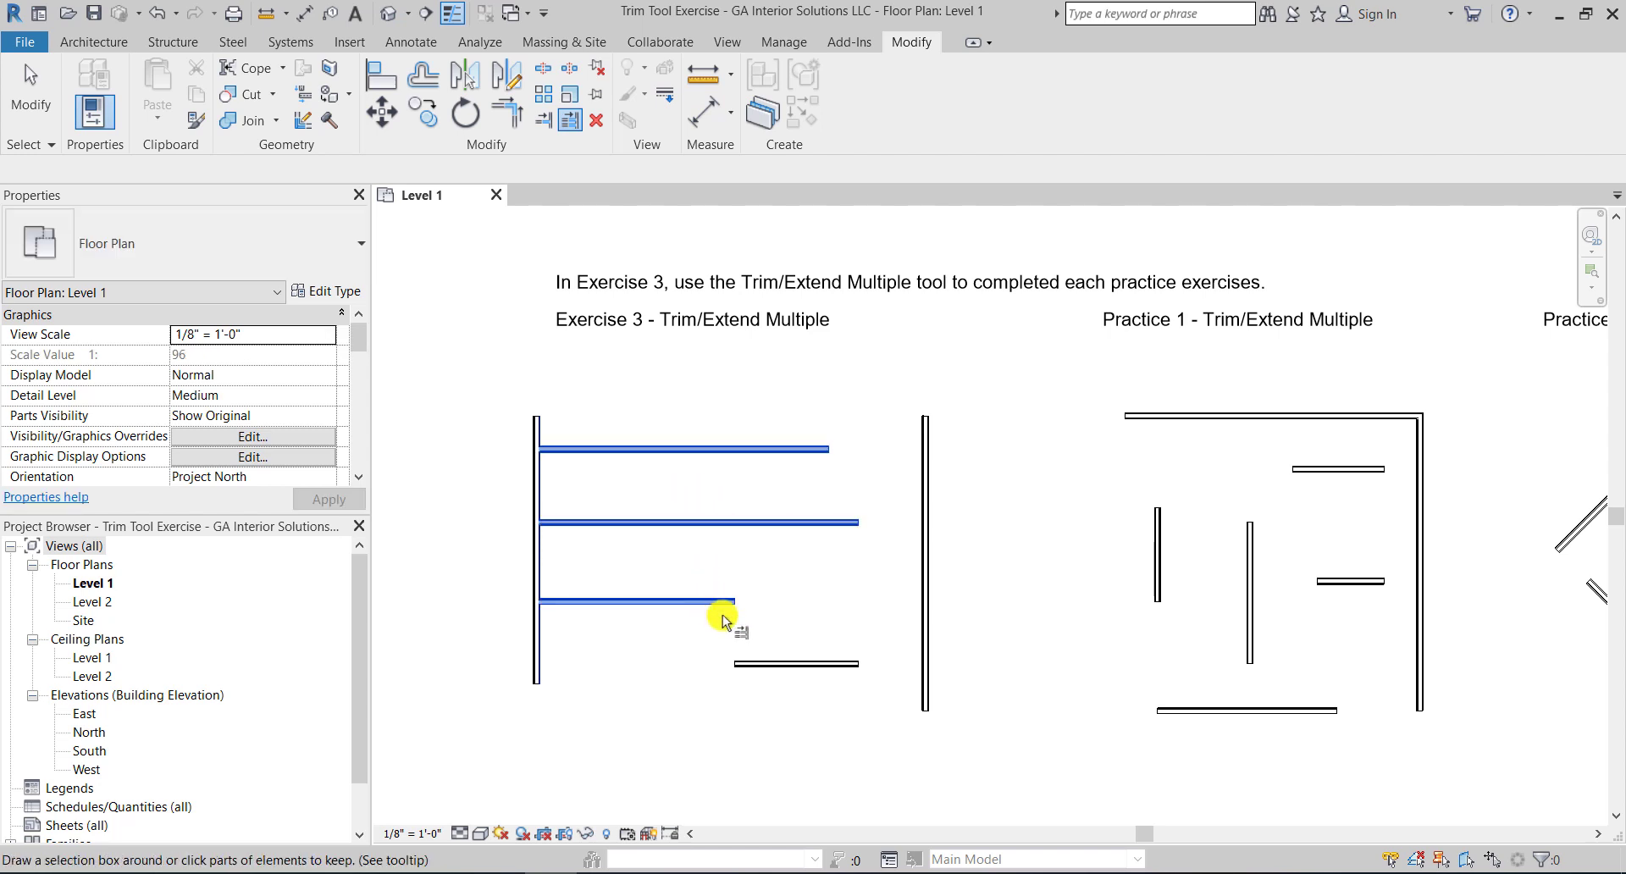
{"action": "left_click", "coordinate": [767, 665]}
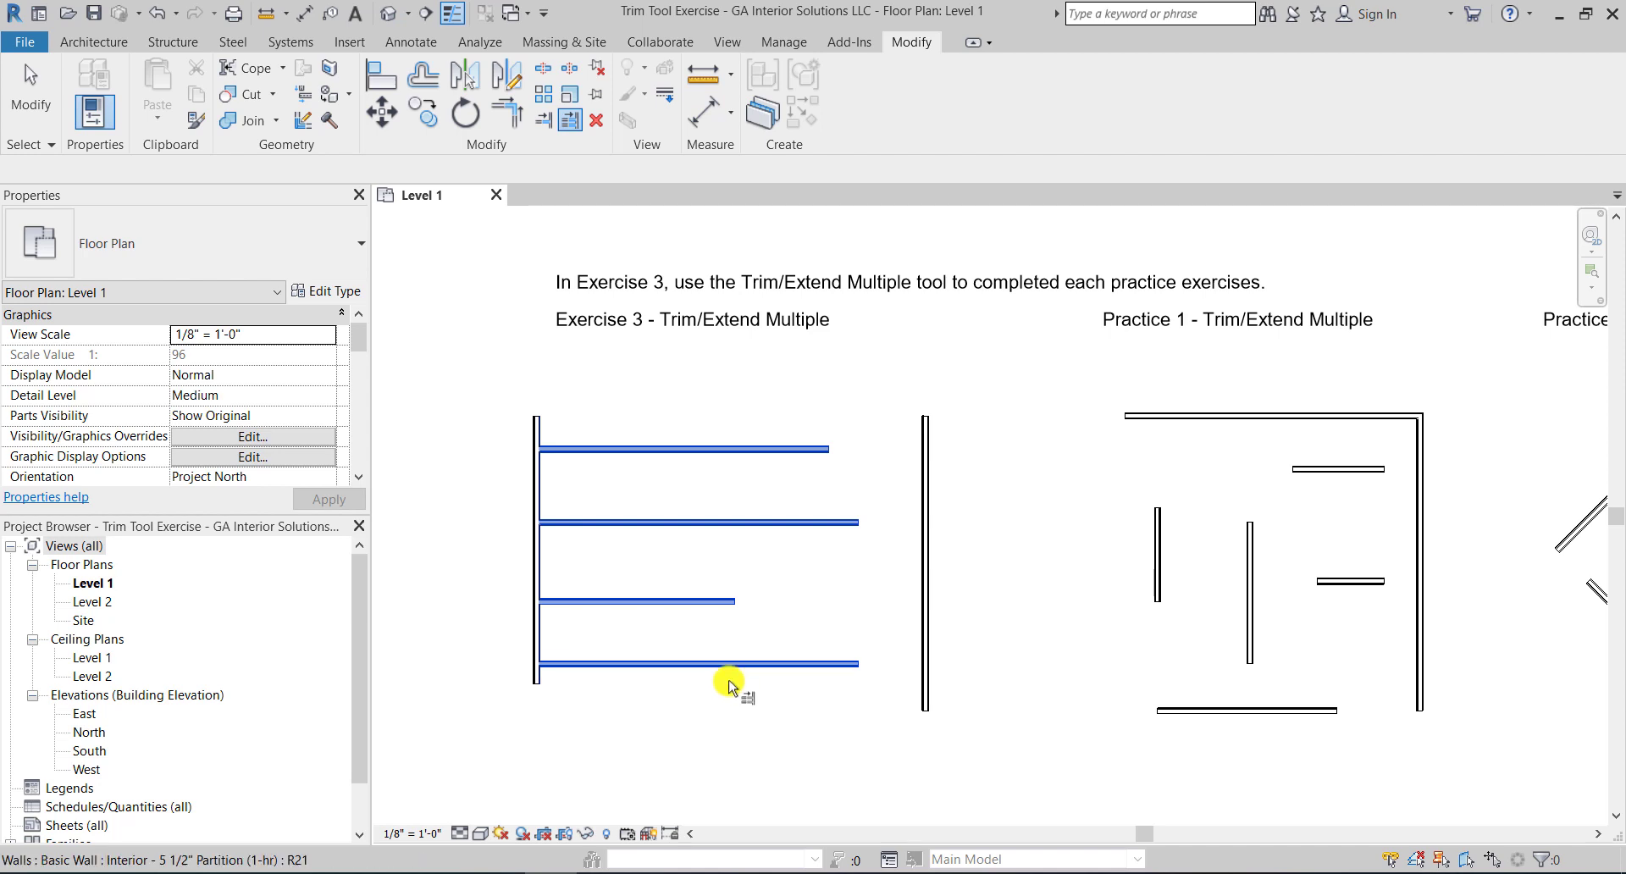
- Using the right vertical wall as boundary, extend all four horizontal walls right to form three bays
{"action": "left_click", "coordinate": [426, 422]}
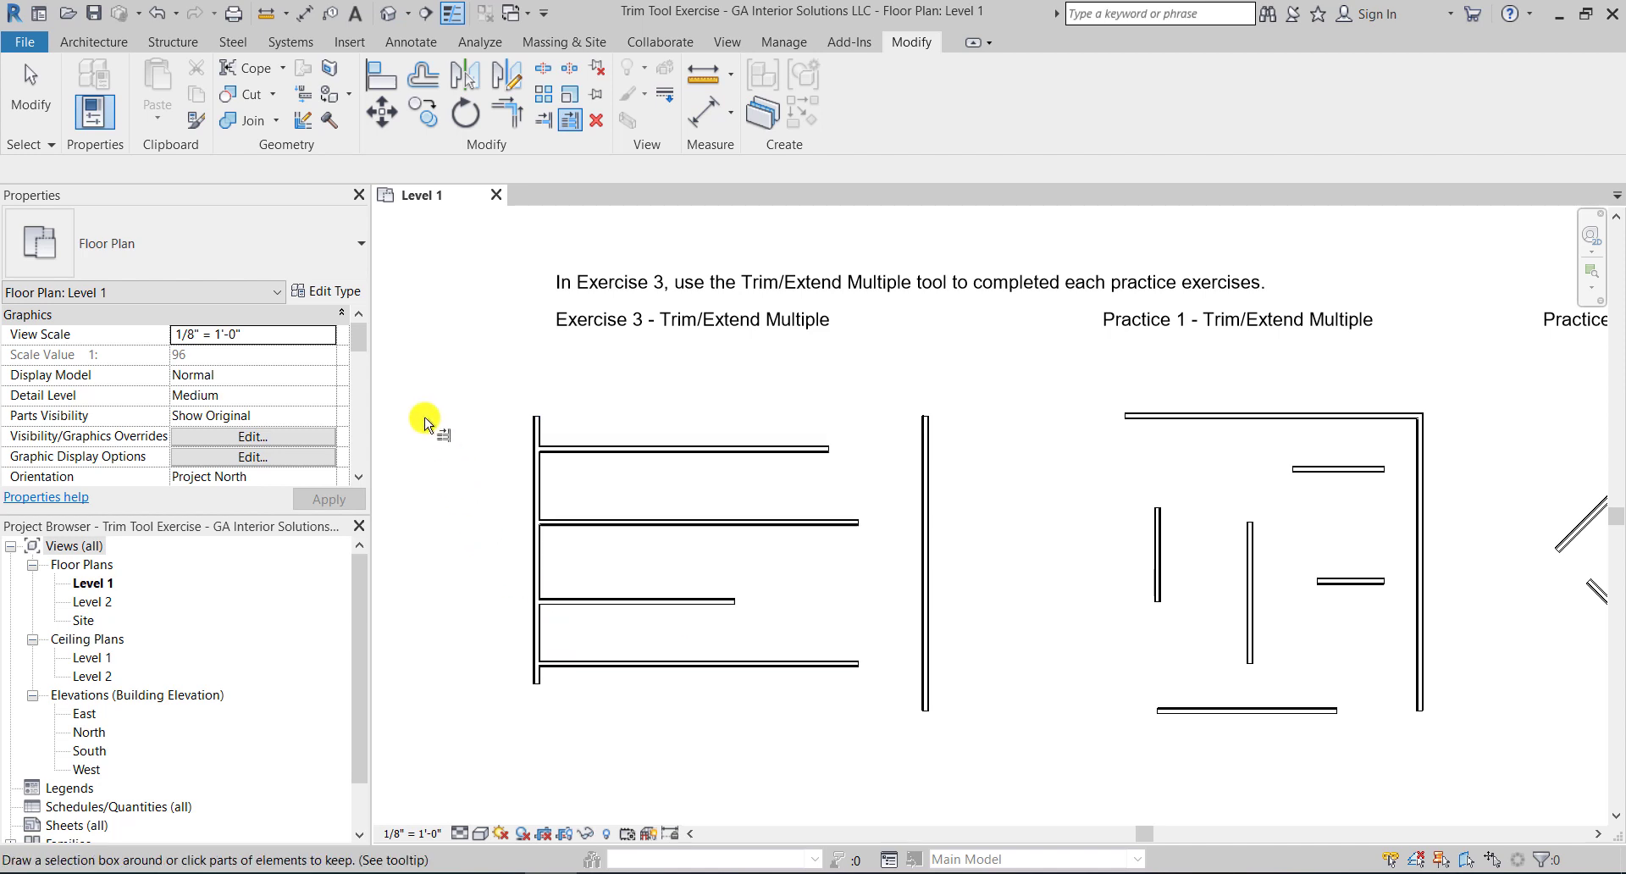
{"action": "left_click", "coordinate": [921, 465]}
{"action": "left_click", "coordinate": [847, 450]}
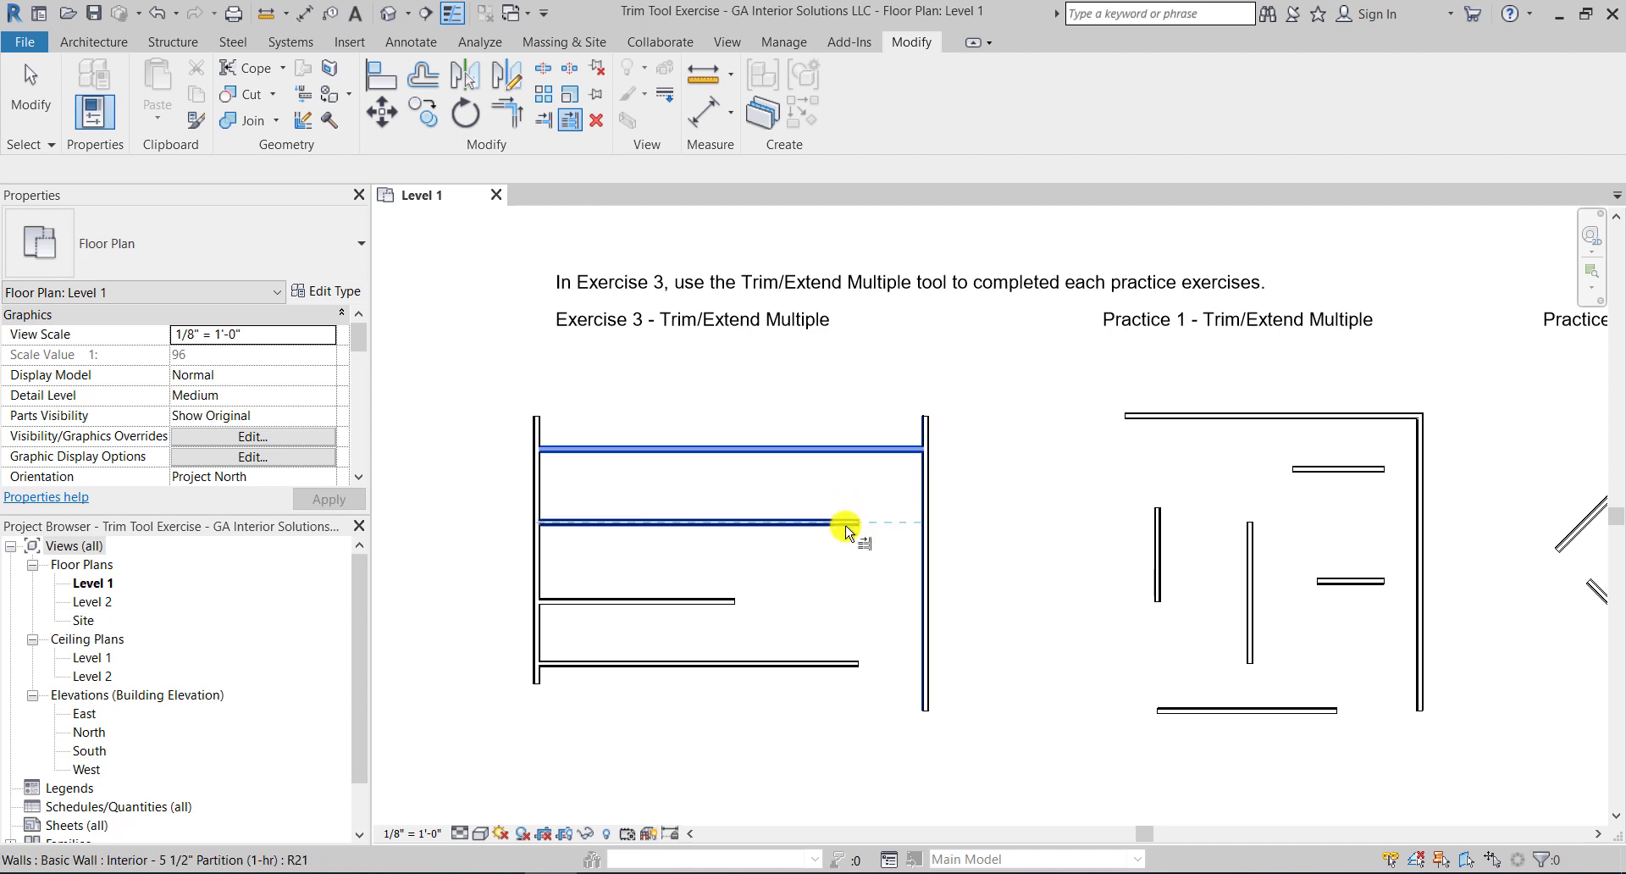
{"action": "left_click", "coordinate": [842, 523]}
{"action": "left_click", "coordinate": [699, 602]}
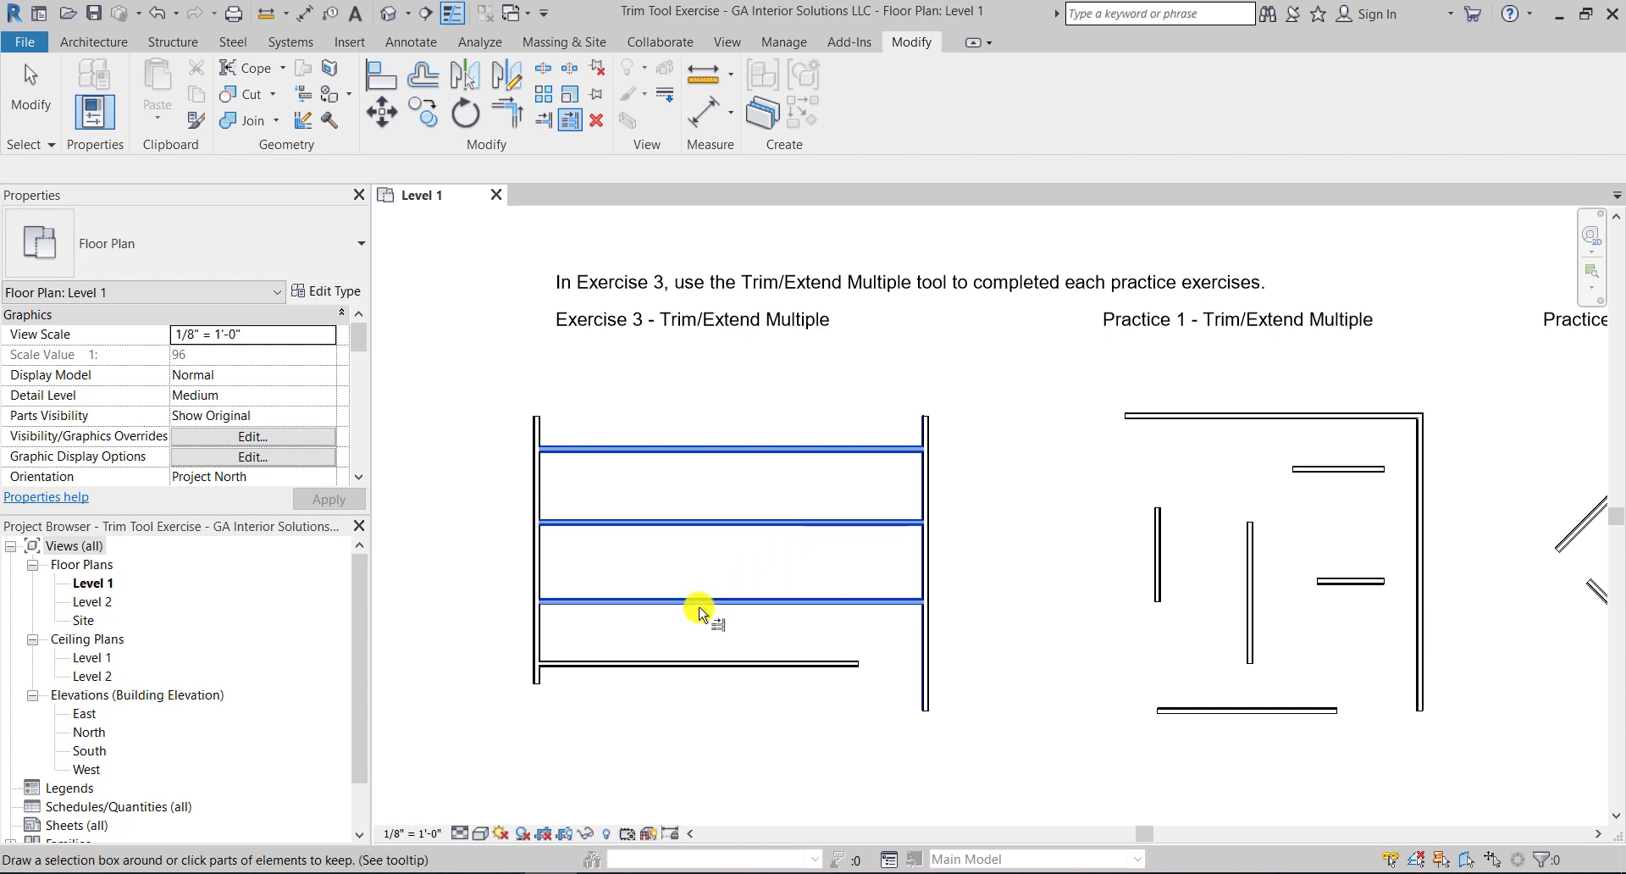
{"action": "left_click", "coordinate": [708, 664]}
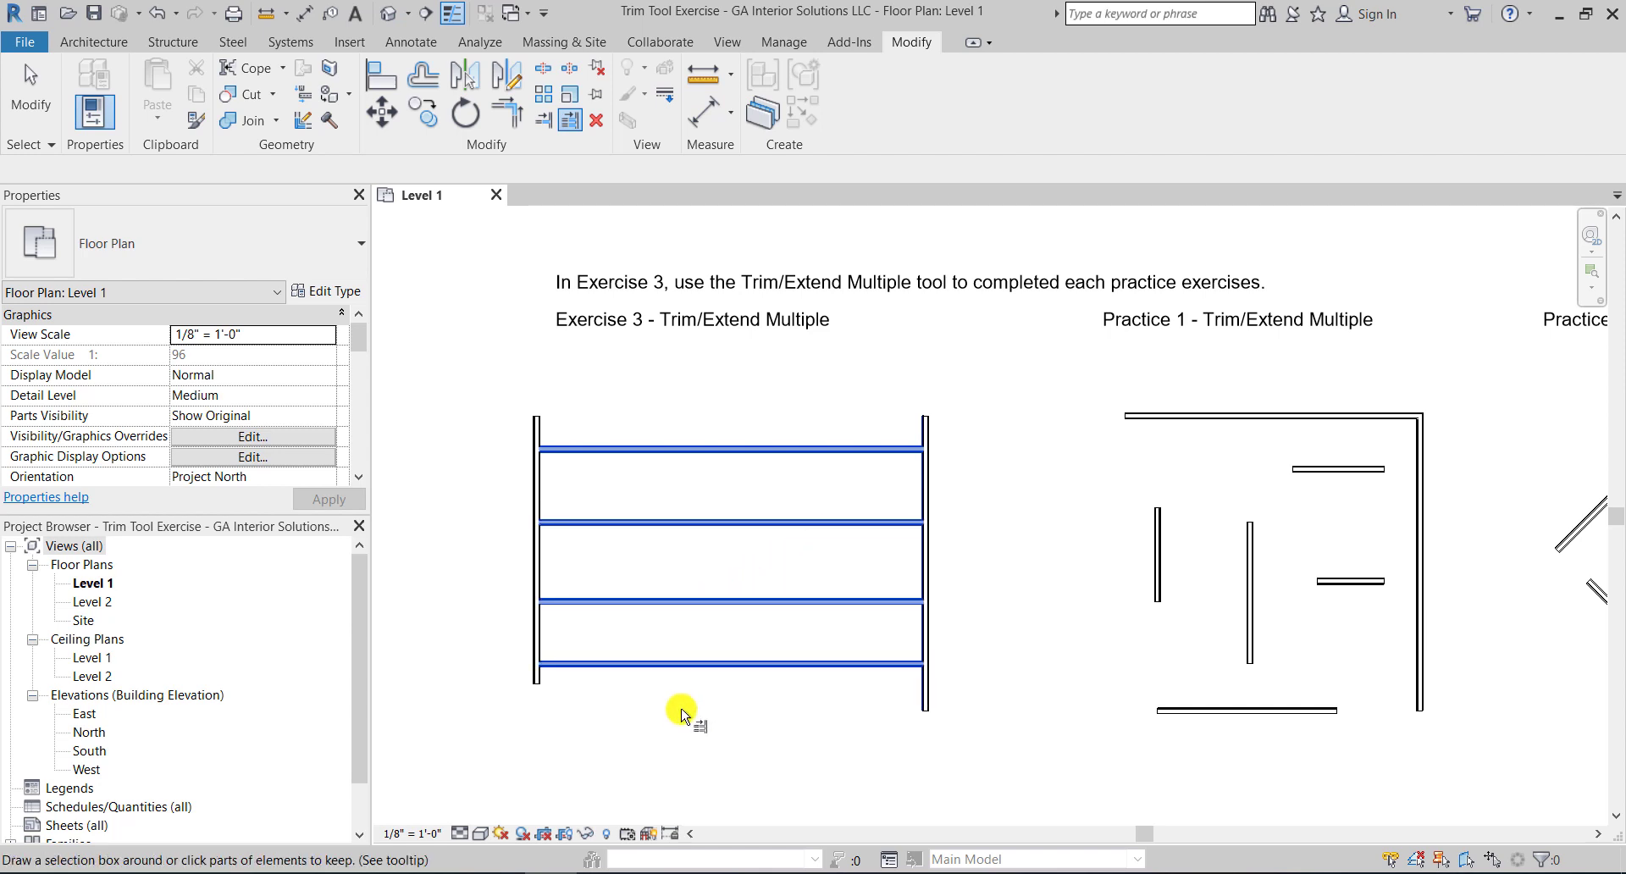
{"action": "middle_click_drag", "start_coordinate": [683, 756], "coordinate": [654, 698]}
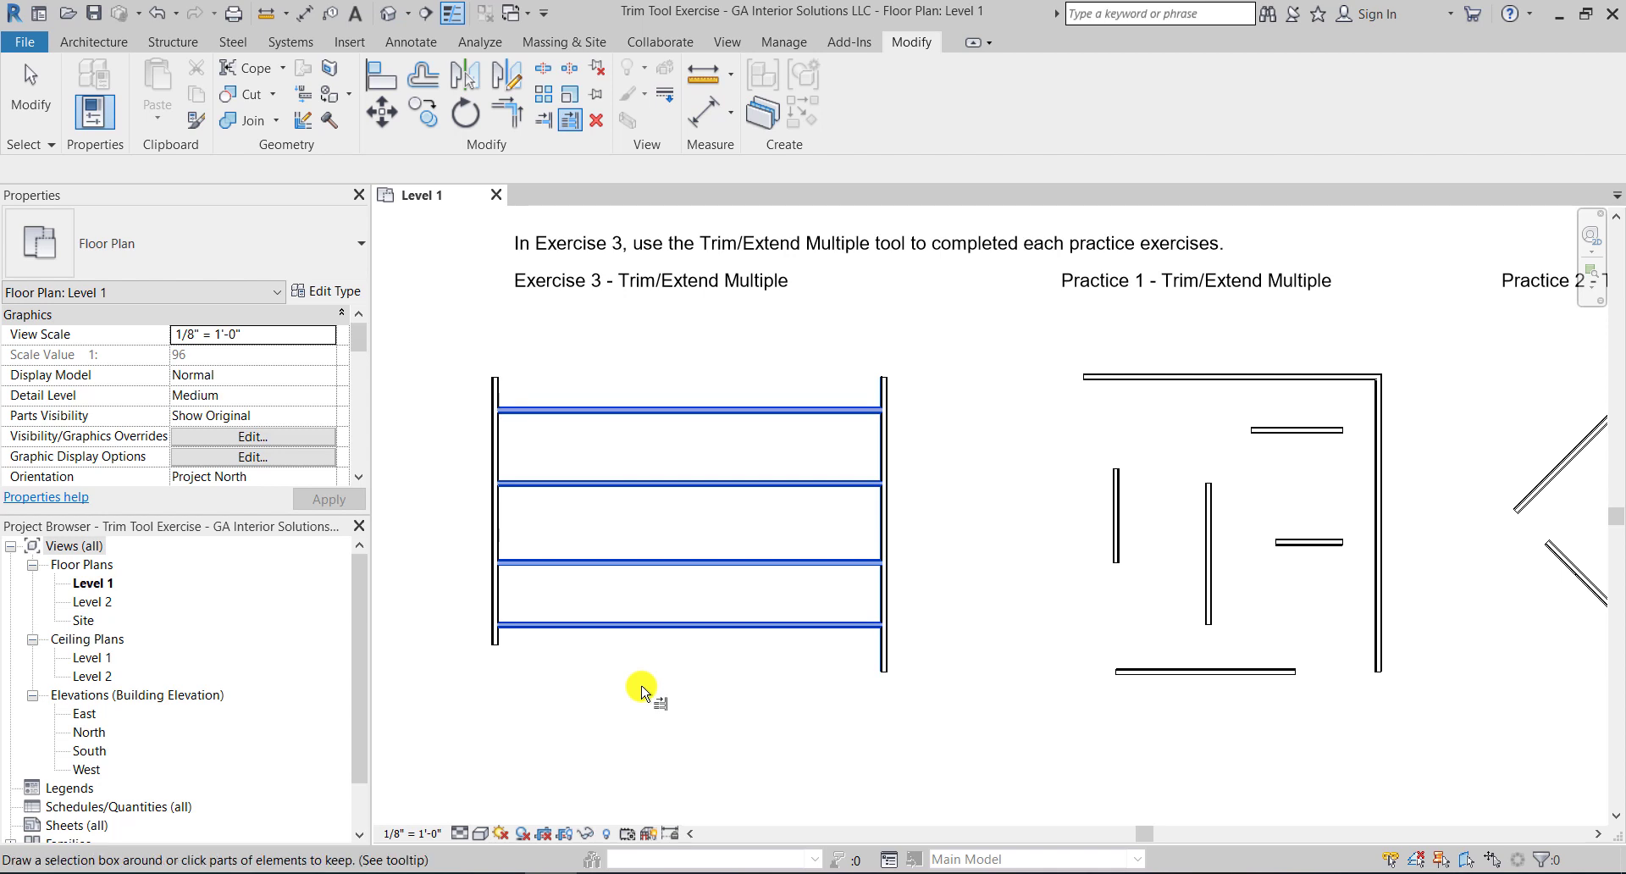
- End the trim command and zoom out to review every completed exercise and practice layout
{"action": "middle_click_drag", "start_coordinate": [678, 640], "coordinate": [675, 472]}
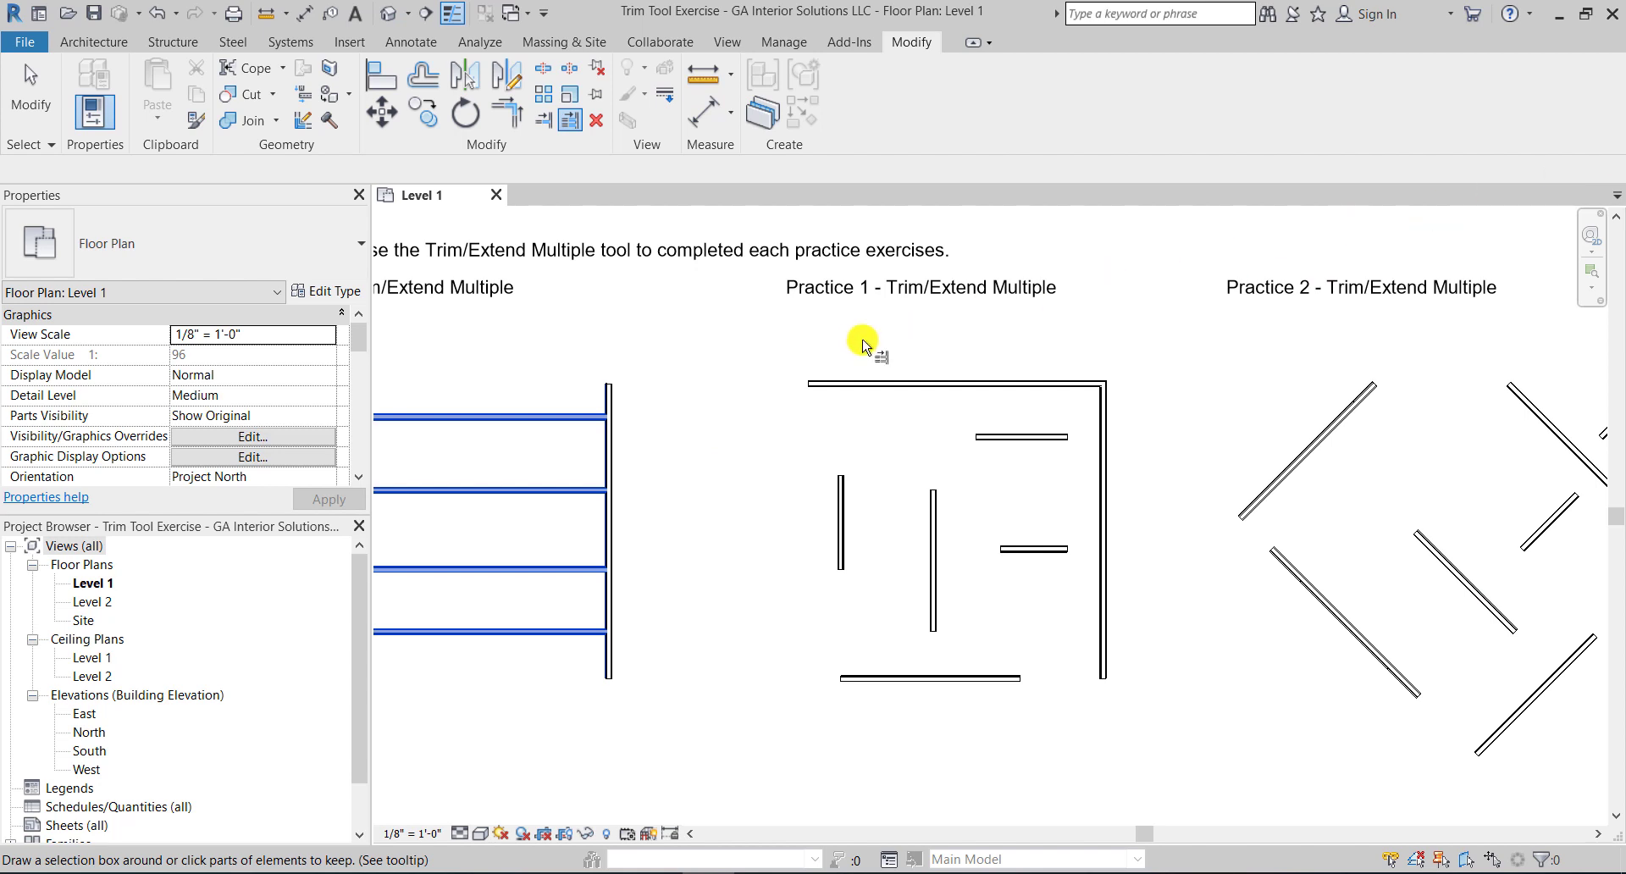
{"action": "left_click", "coordinate": [26, 82]}
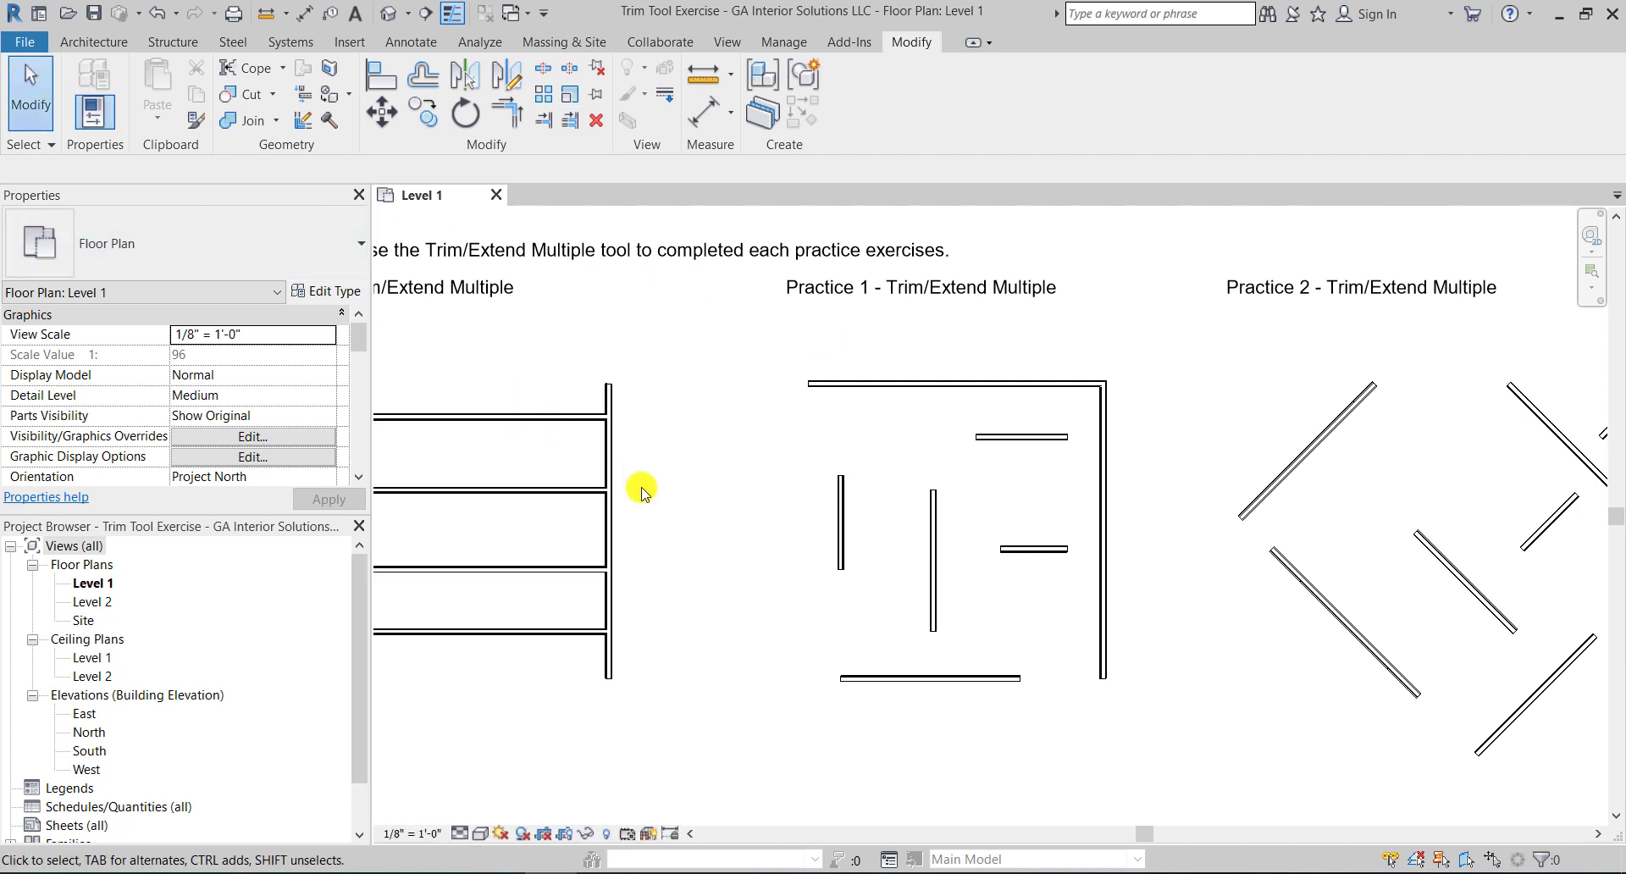
{"action": "scroll", "coordinate": [641, 491], "scroll_direction": "down", "scroll_amount": 3}
{"action": "middle_click_drag", "start_coordinate": [642, 491], "coordinate": [471, 610]}
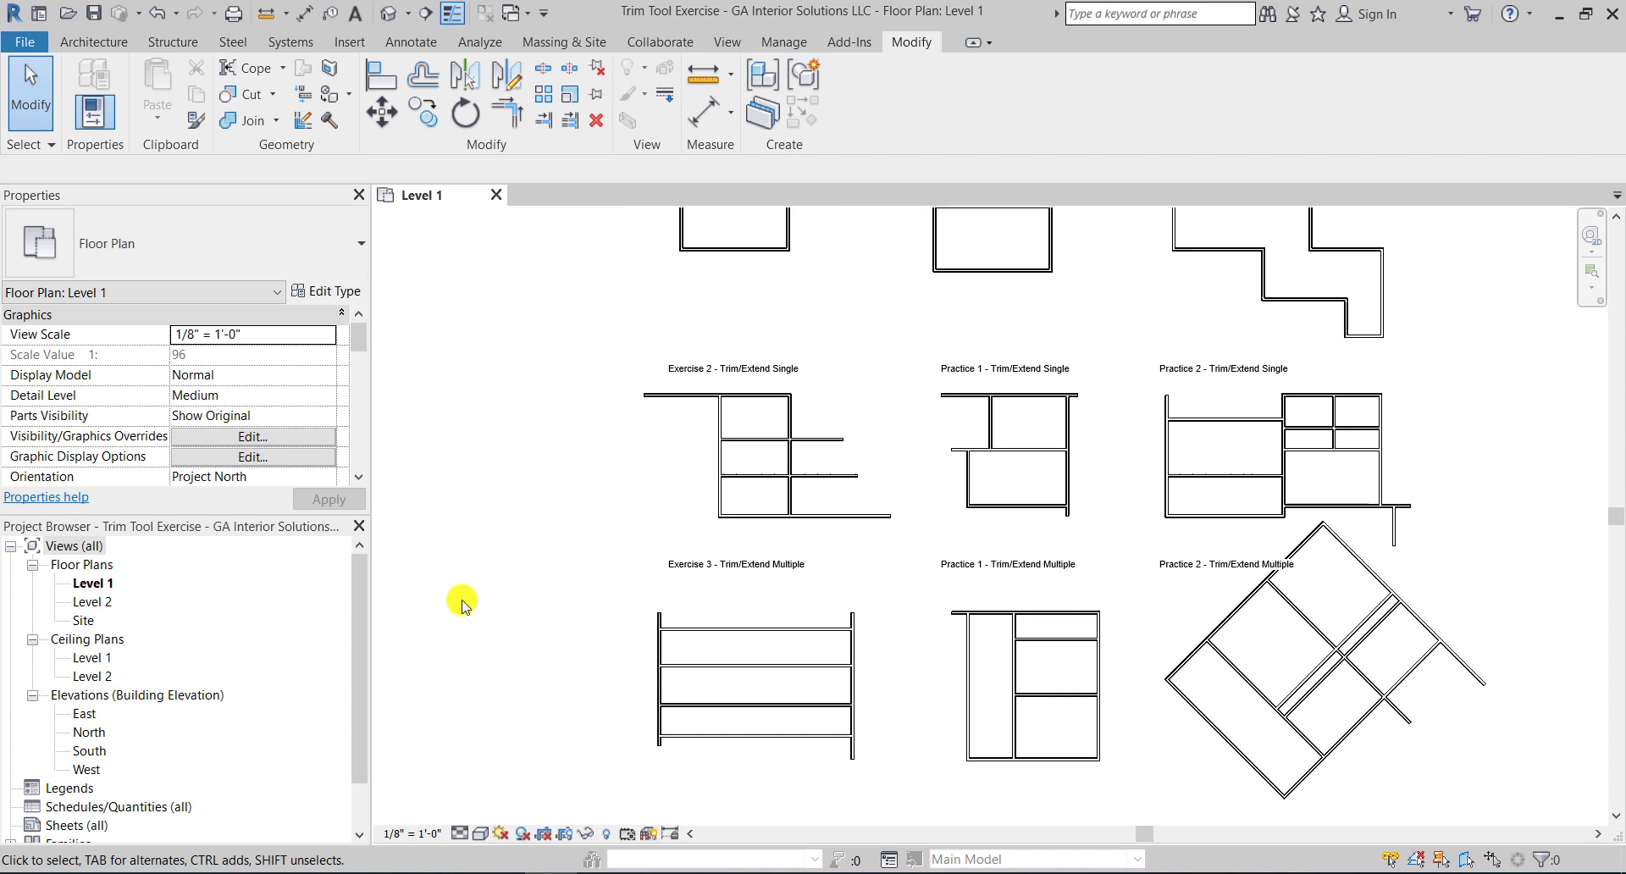